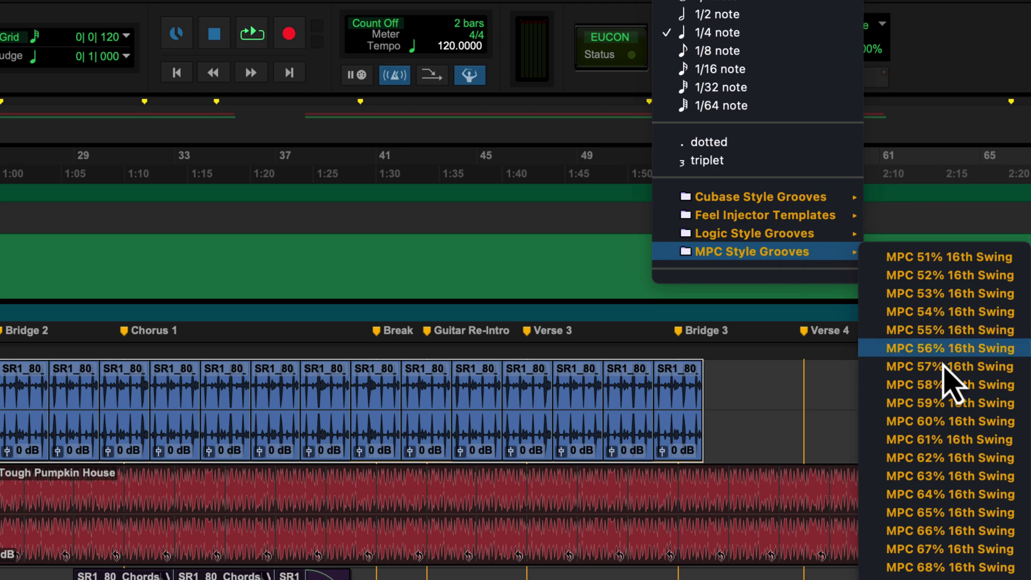
- Apply an MPC 67% 16th Swing quantize at 139% timing to the selected blue drum clips
left_click(937, 551)
left_click(836, 77)
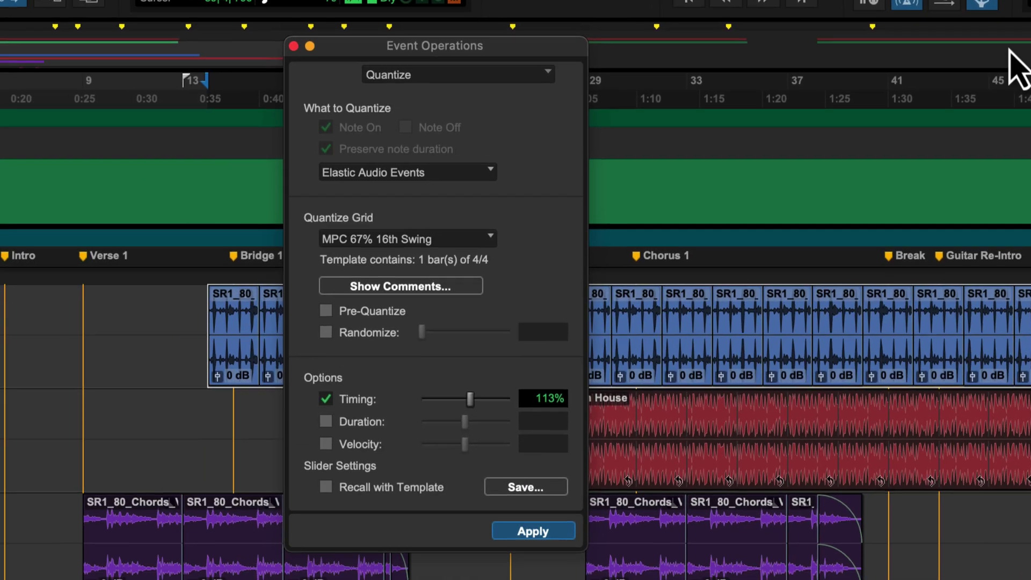
left_click(511, 75)
left_click(551, 74)
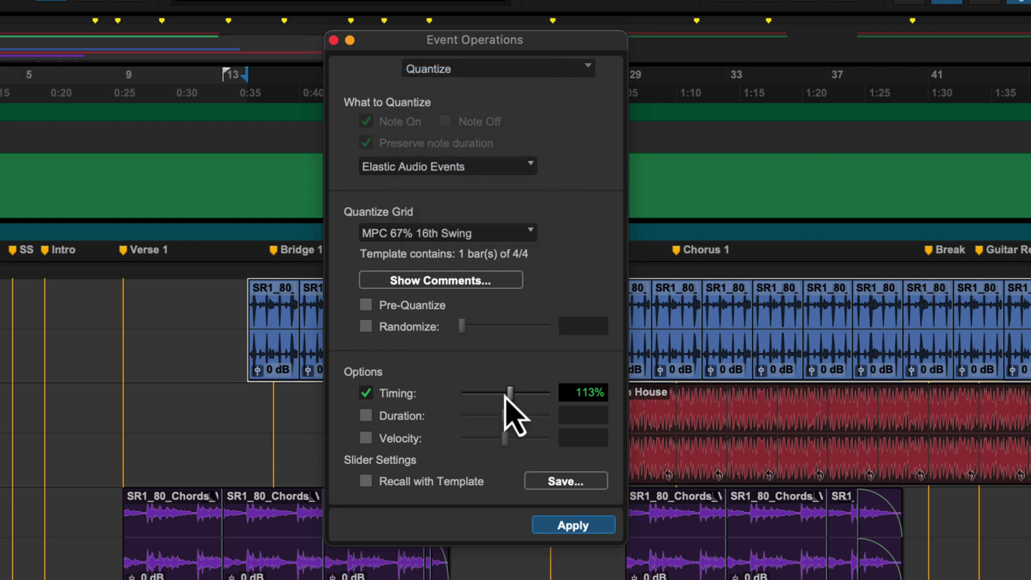
left_click_drag(504, 396, 521, 396)
left_click(572, 525)
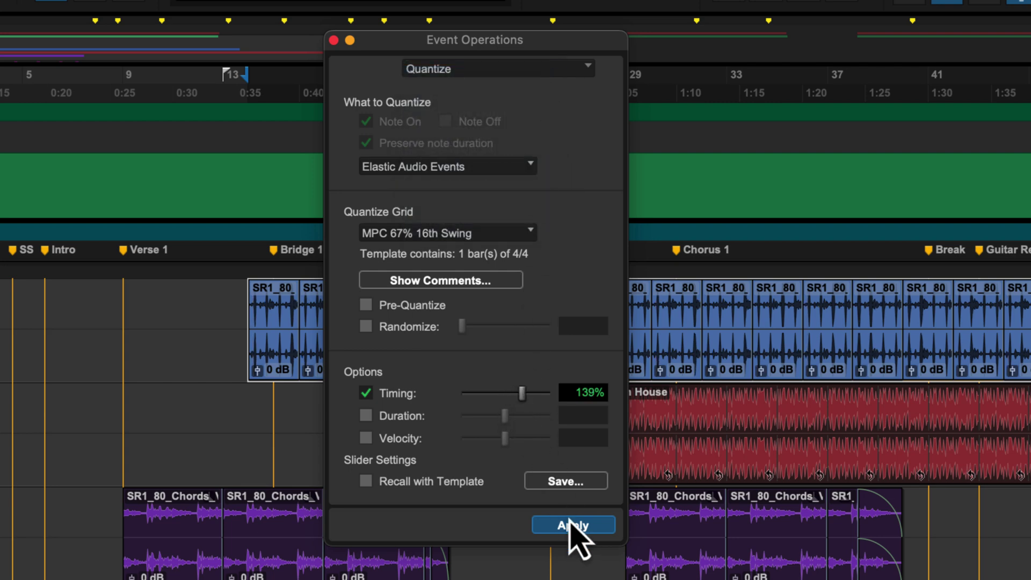
left_click(334, 40)
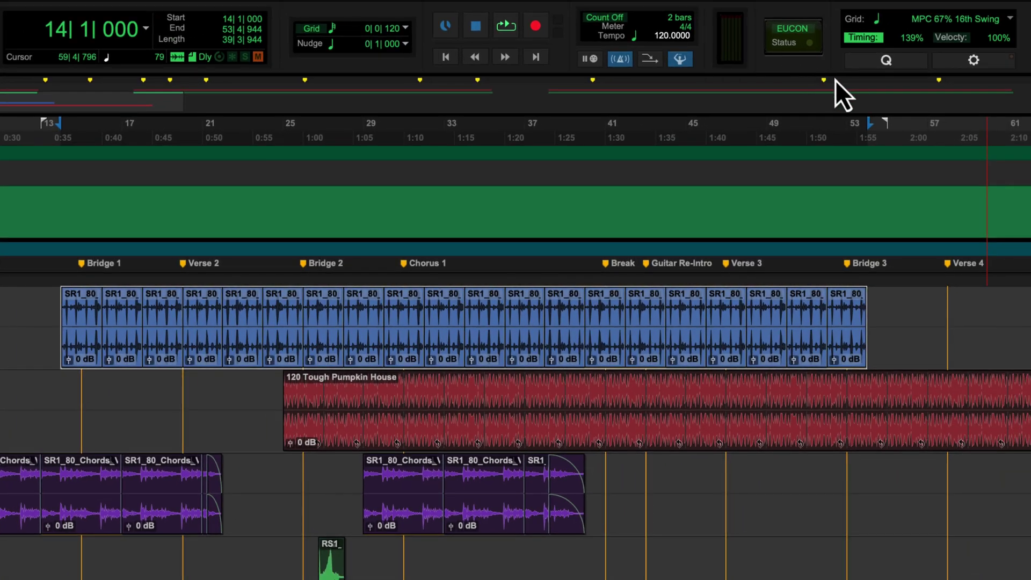
- Deselect the loops, switch El Gtr 1 to Analysis view, and zoom the timeline out
left_click(48, 310)
scroll(49, 311, "up", 5)
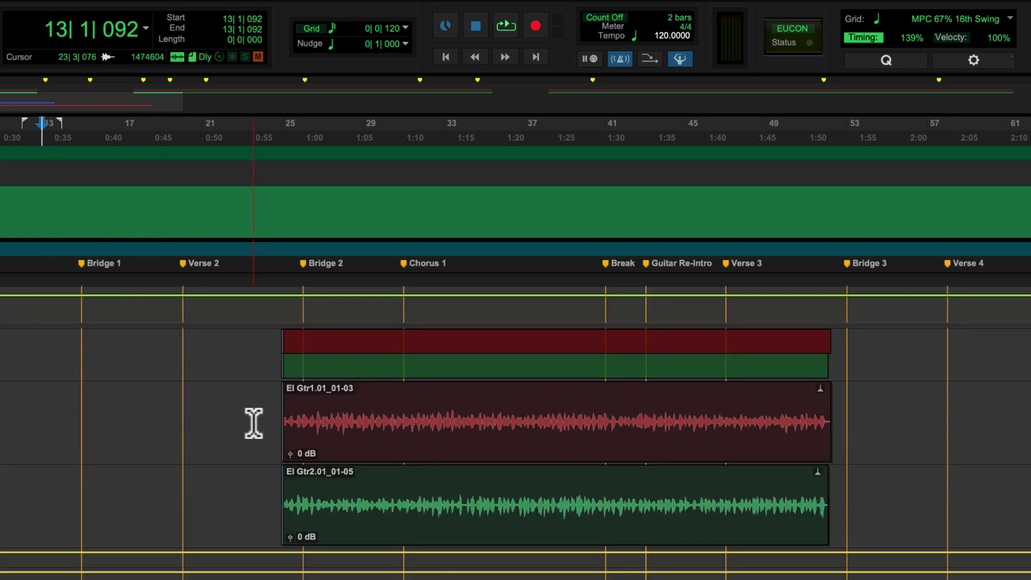
left_click(269, 410)
left_click(104, 234)
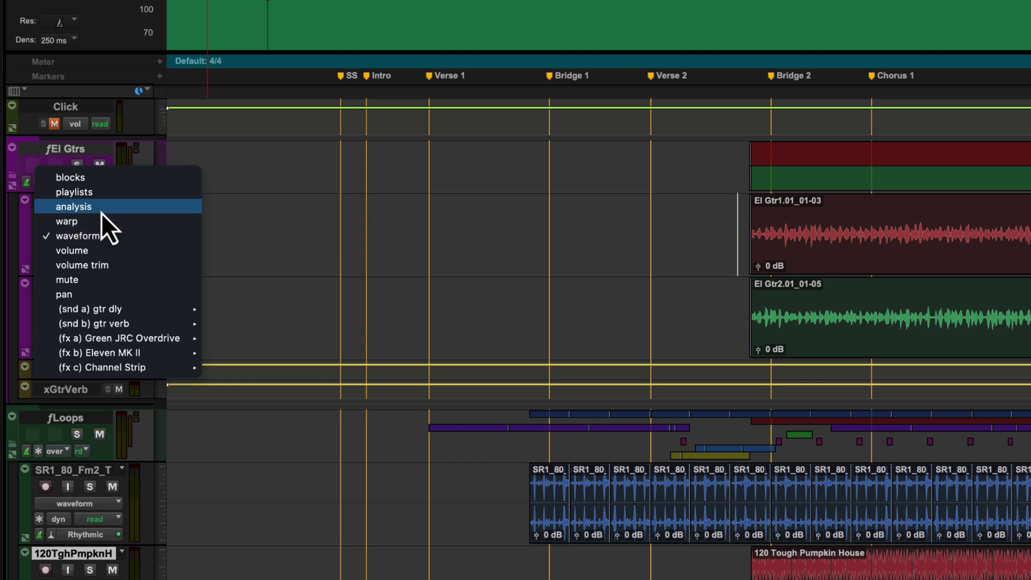
left_click(101, 210)
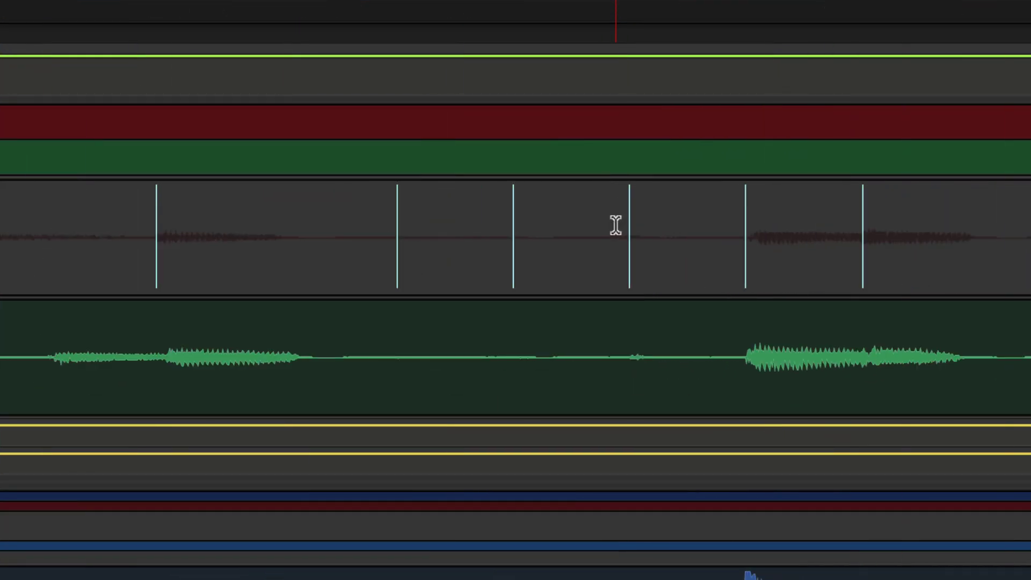
key("r")
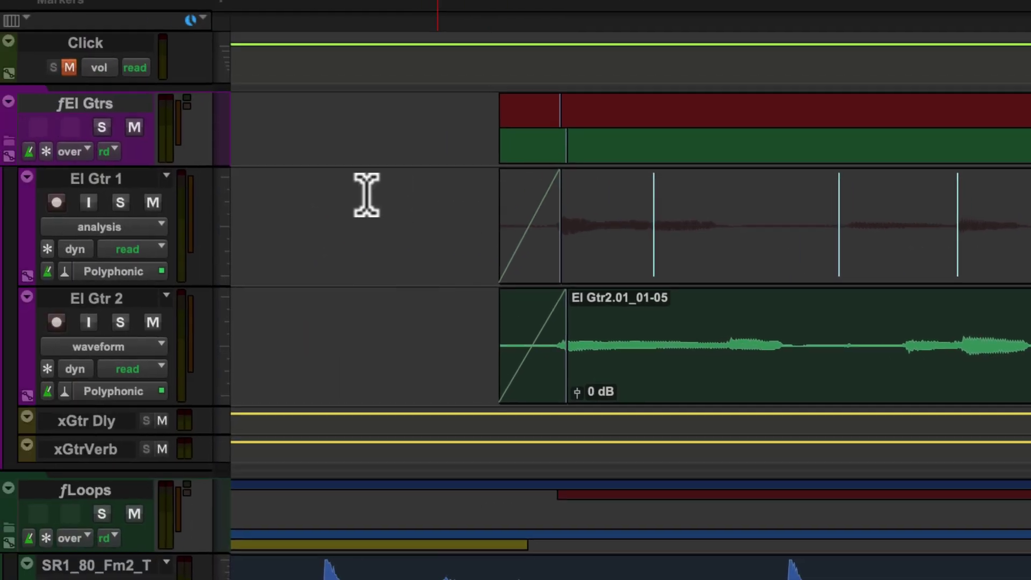
left_click(161, 225)
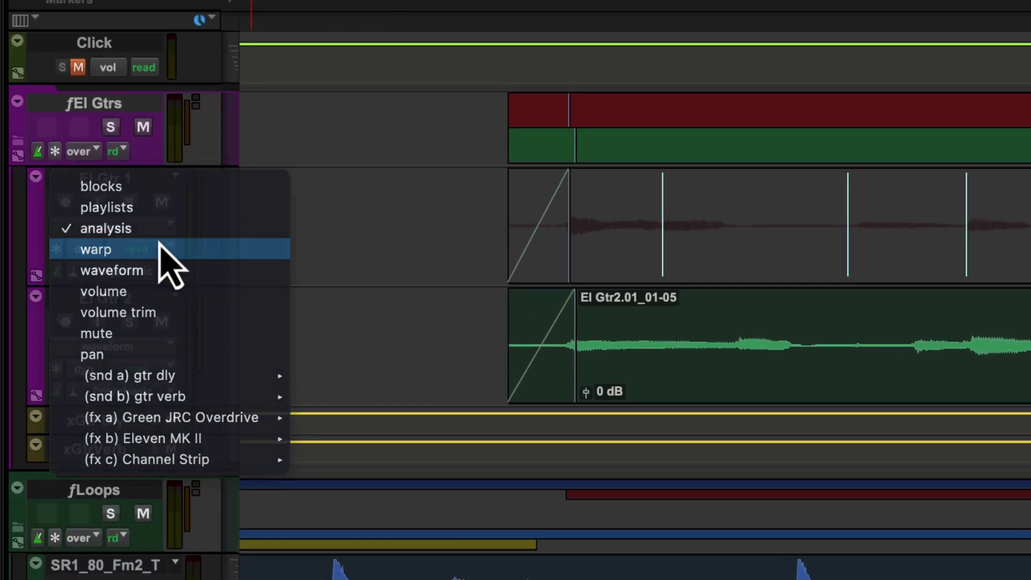
- Switch El Gtr 1 to Warp view and drag five warp markers onto the guitar note onsets
left_click(163, 249)
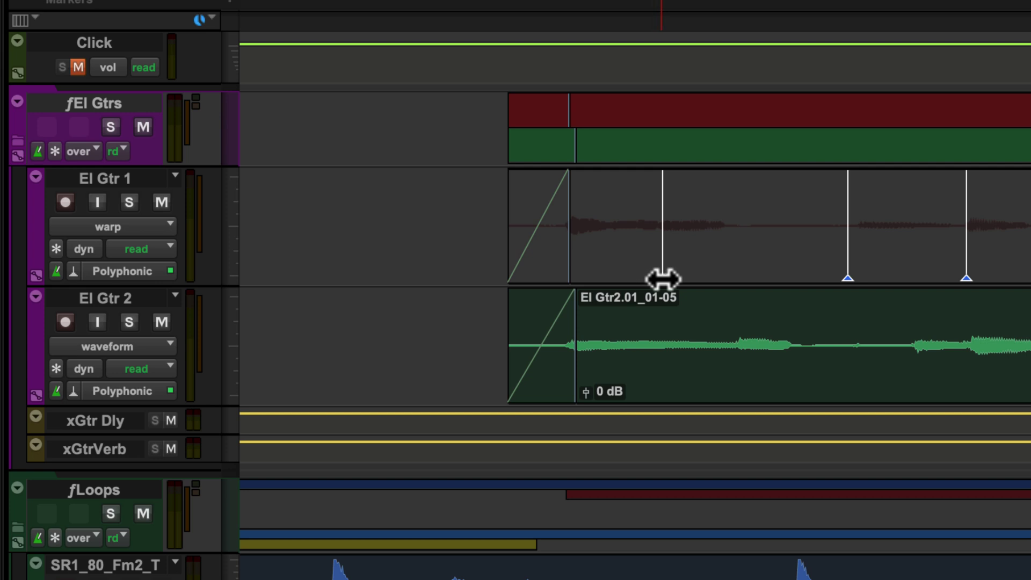
left_click_drag(662, 275, 741, 285)
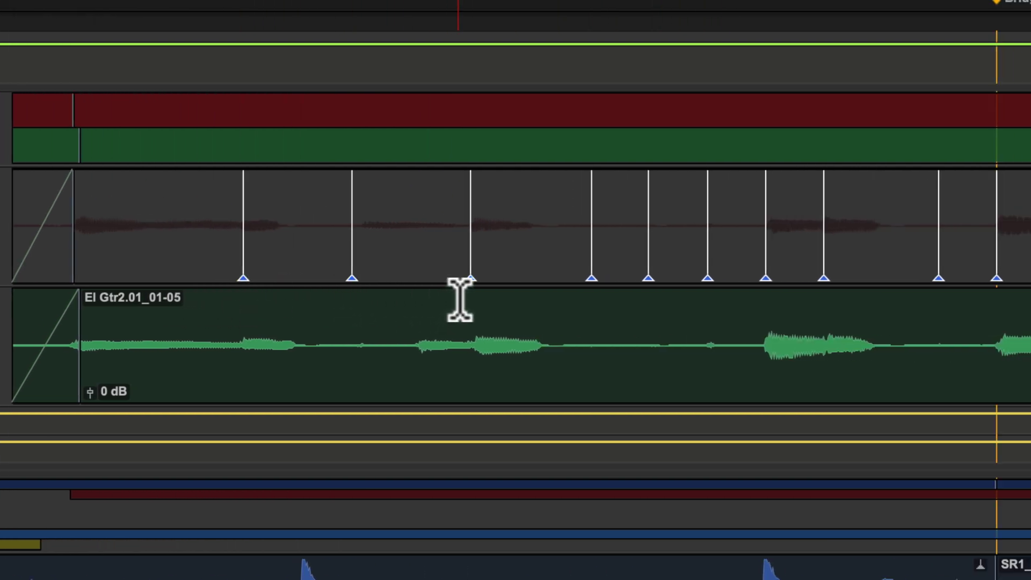
left_click_drag(352, 276, 407, 271)
mouse_move(470, 278)
left_mouse_down()
mouse_move(490, 275)
mouse_move(478, 275)
left_mouse_up()
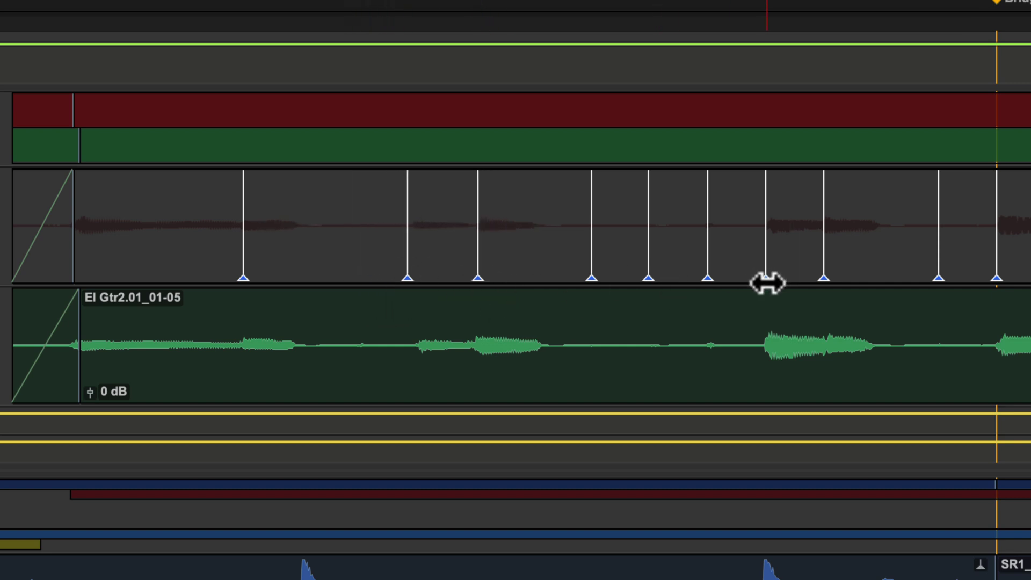
left_click_drag(766, 279, 762, 279)
scroll(943, 304, "right", 10)
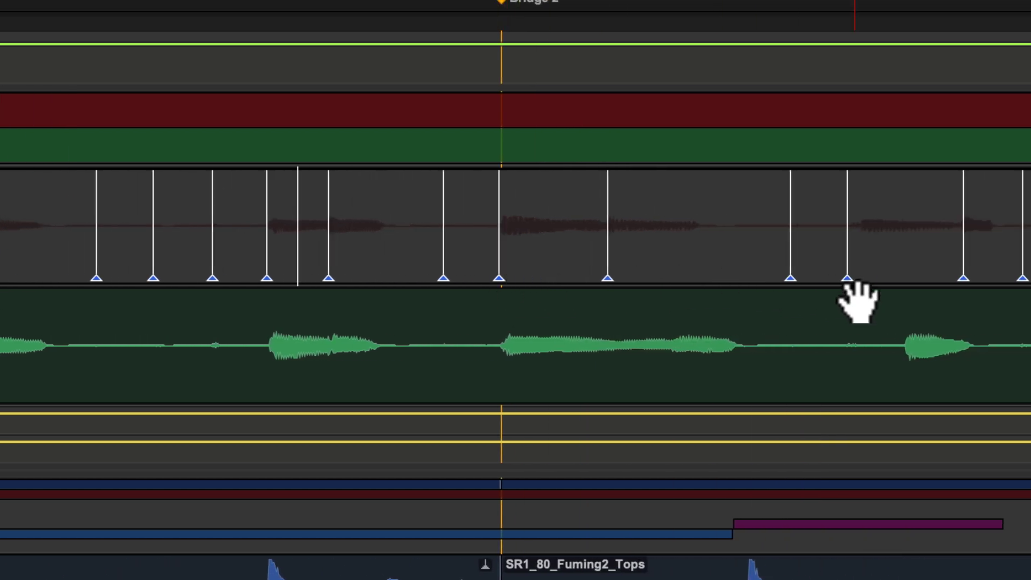
left_click_drag(849, 279, 907, 271)
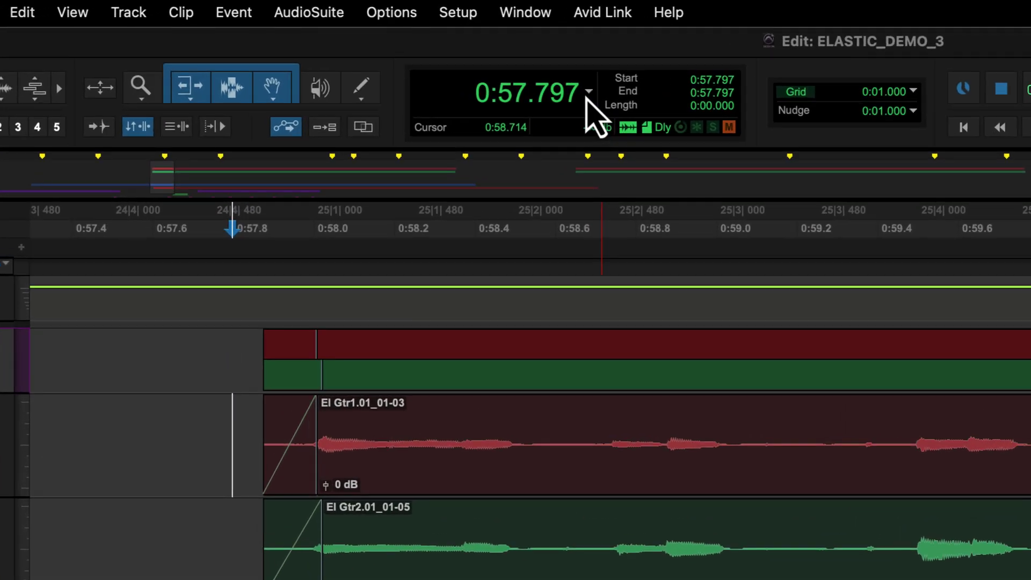
- Set the counters to Bars|Beats and add the Tempo and Meter rulers
left_click(383, 46)
left_click(612, 73)
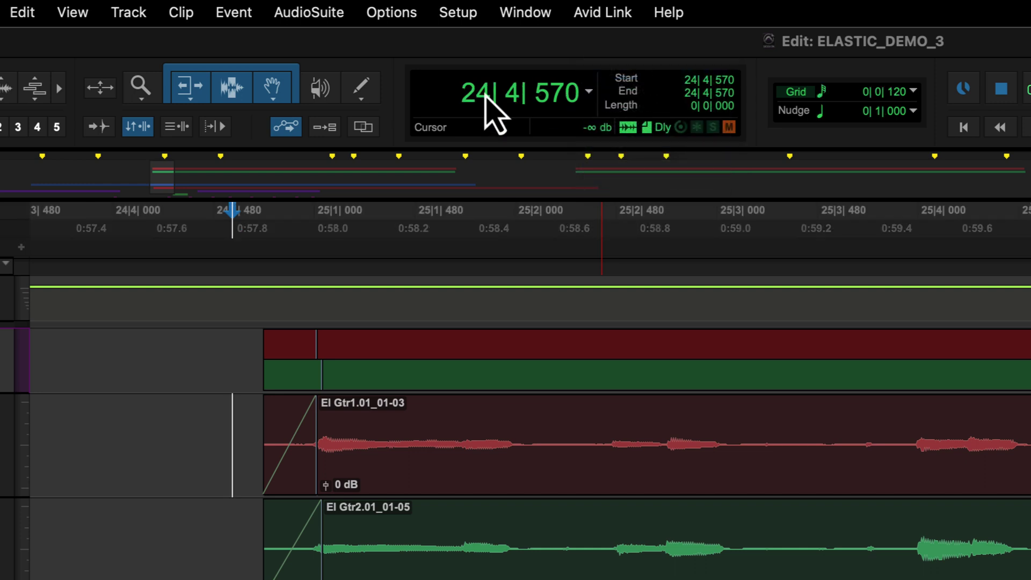
left_click(27, 212)
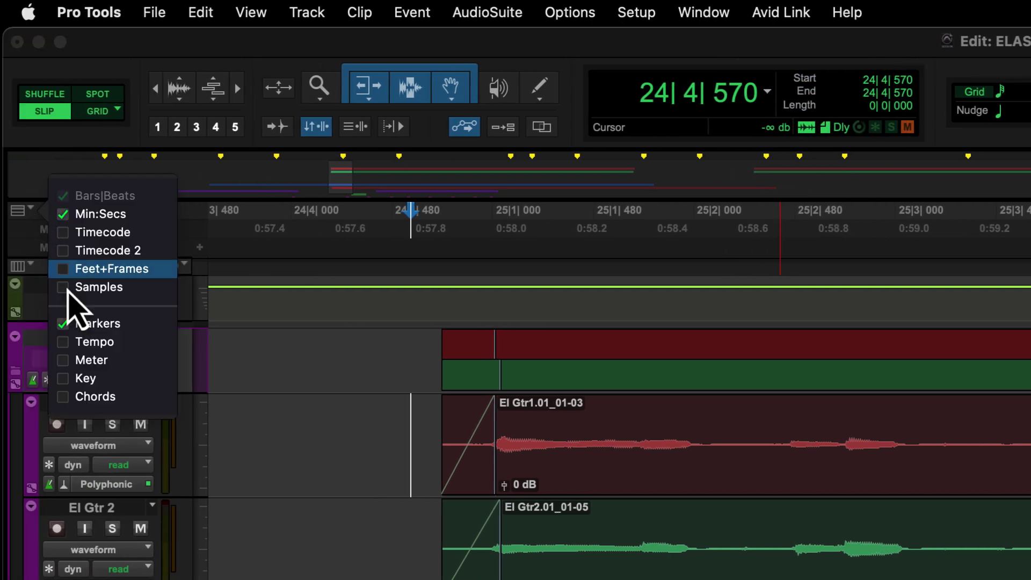
left_click(65, 343)
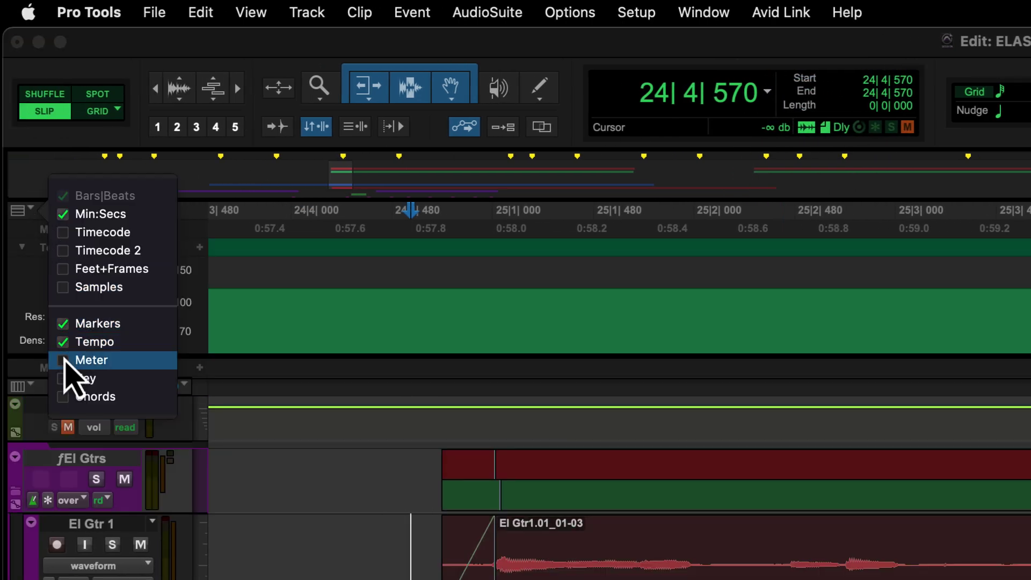
left_click(63, 360)
left_click(329, 532)
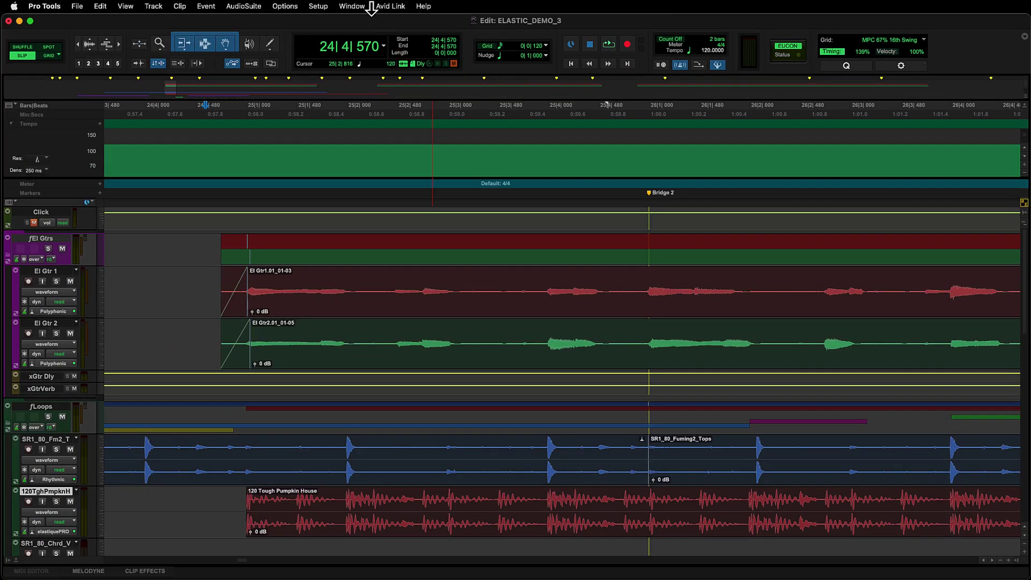
- Create a new Soundbase workspace from the Window menu
left_click(361, 7)
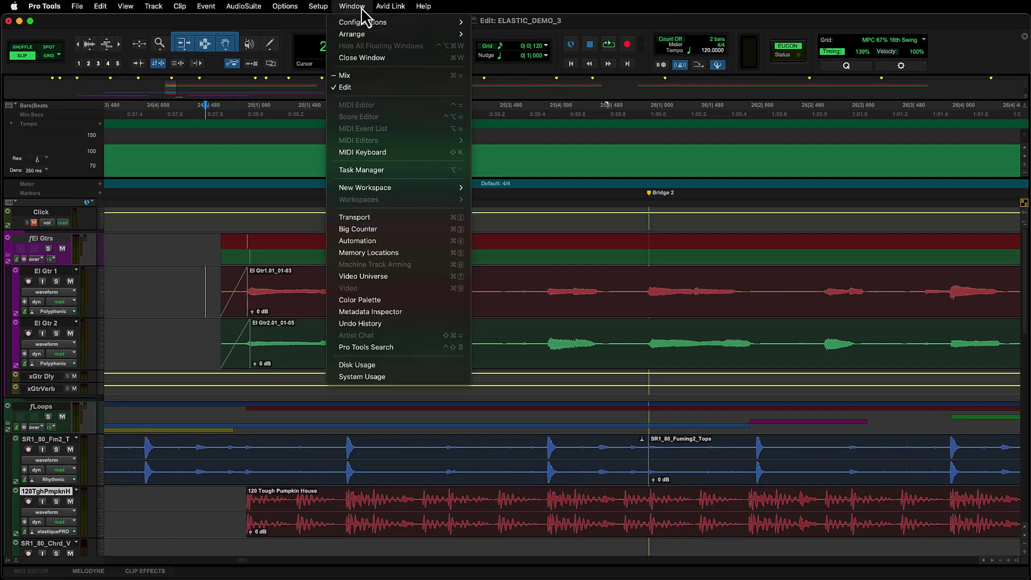
mouse_move(403, 189)
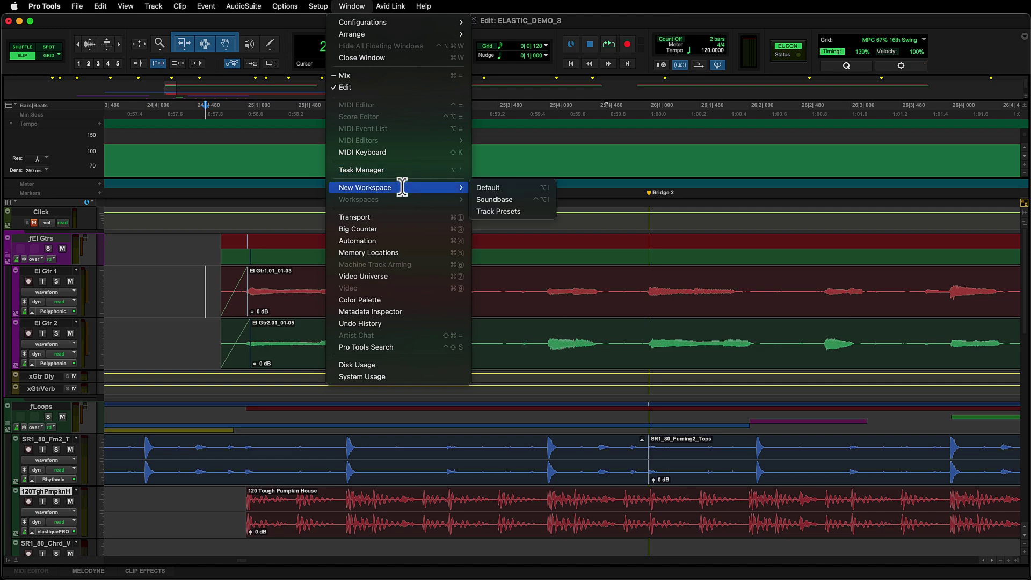
left_click(491, 201)
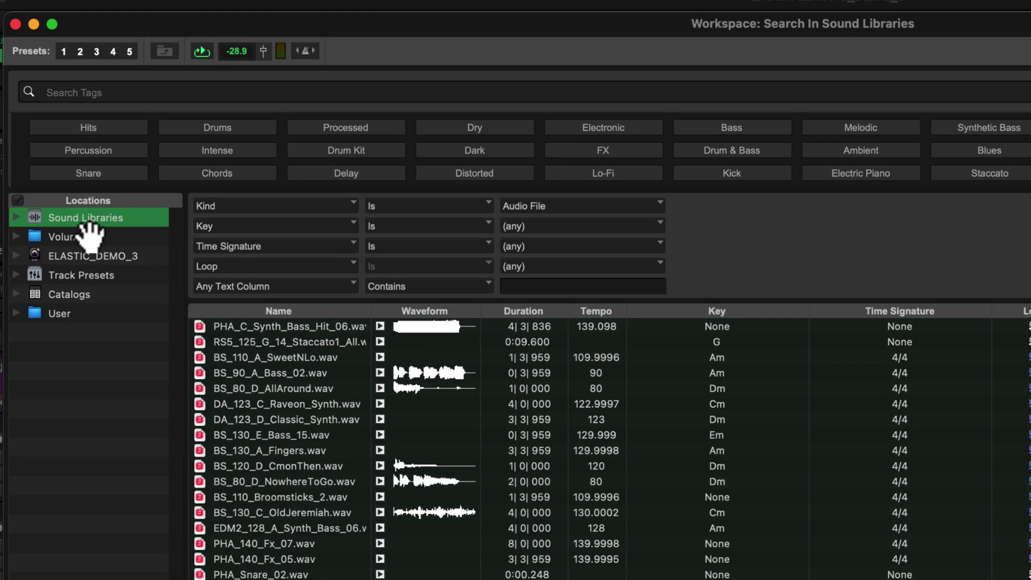
- Browse Sound Libraries > Everything But The Kitchen Sink > Kitchen Loops and audition 120bpm Big Pot 2.wav
double_click(85, 189)
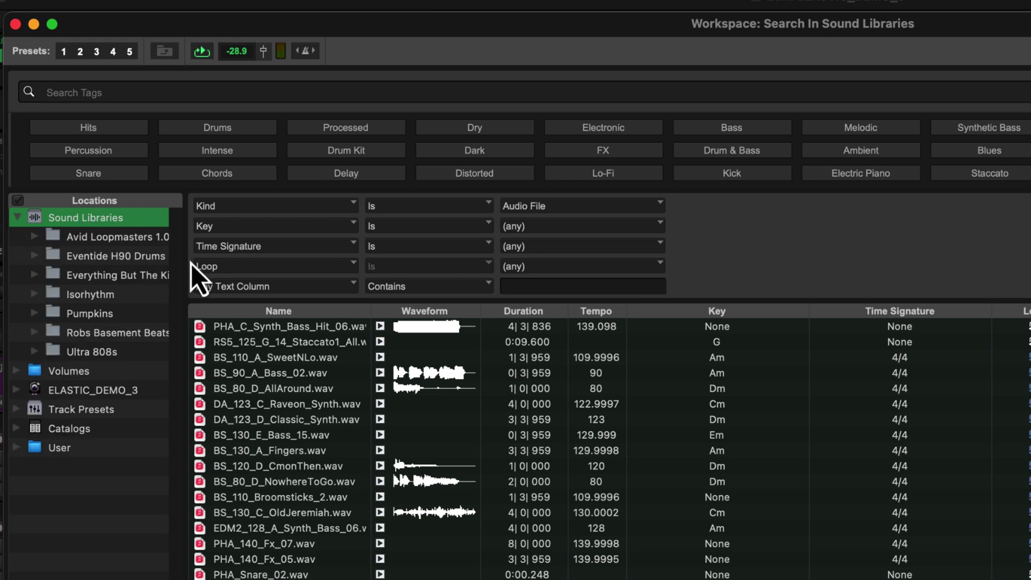
left_click_drag(185, 261, 283, 258)
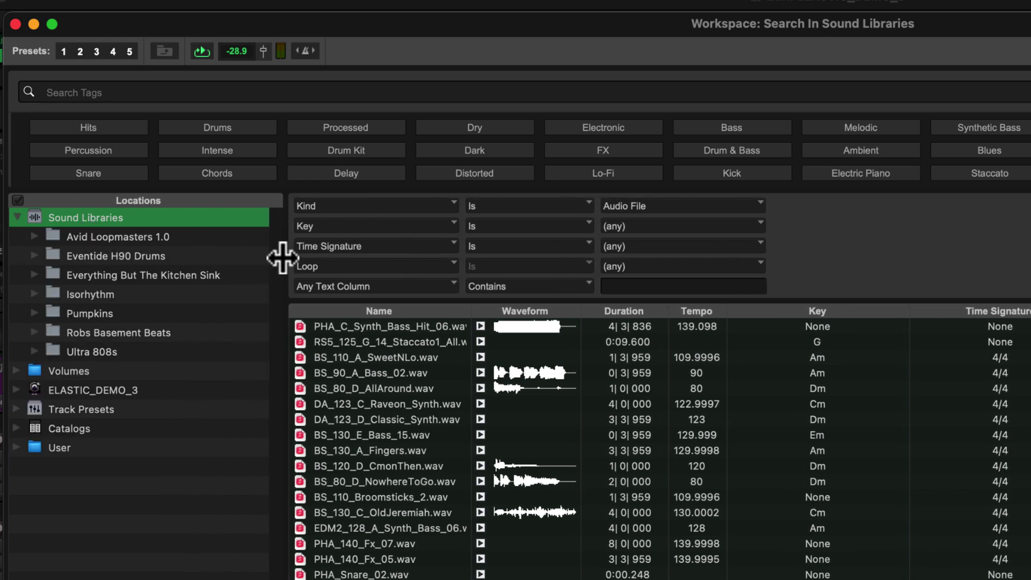
double_click(82, 276)
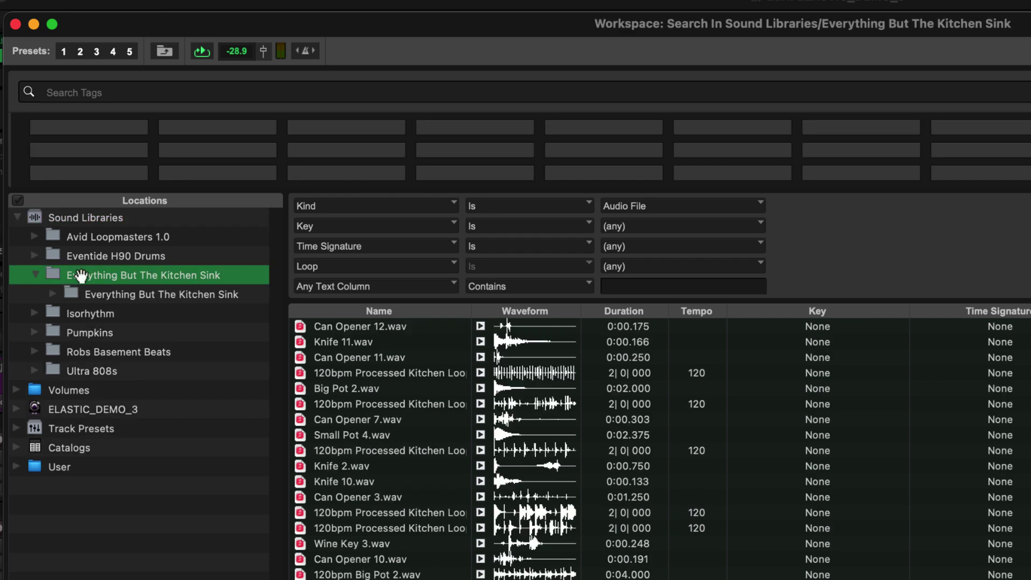
double_click(88, 294)
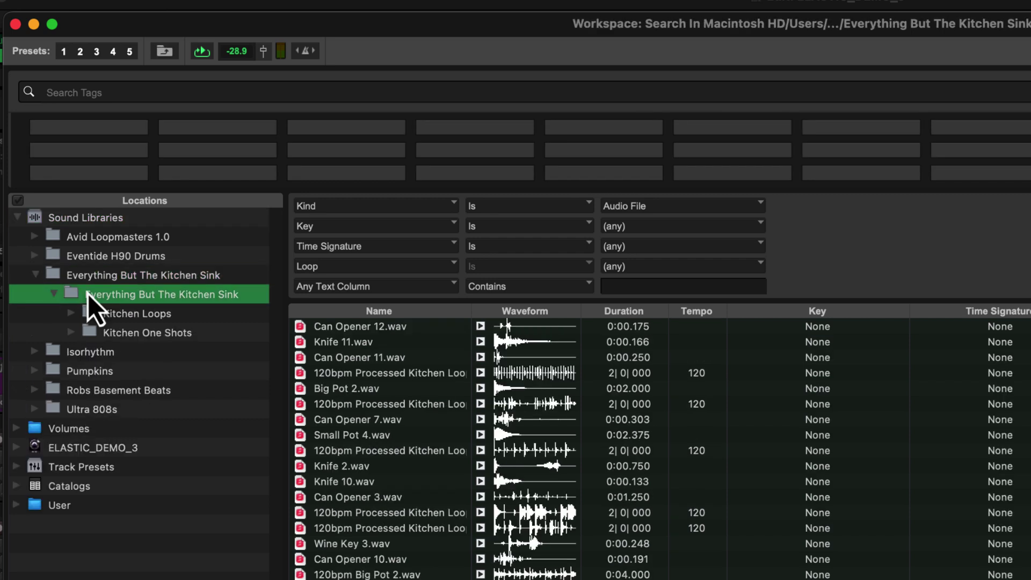
left_click(112, 315)
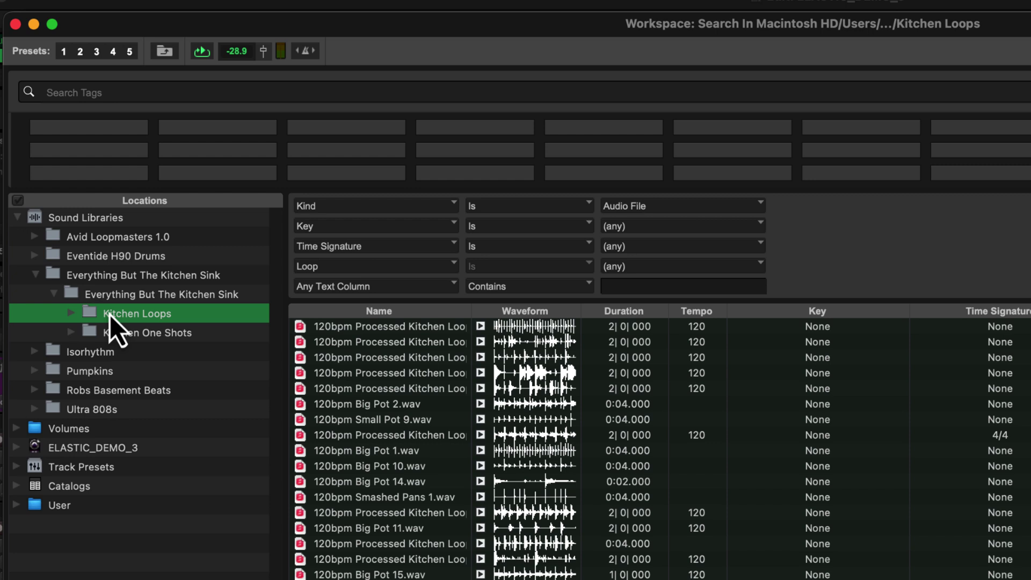
left_click(481, 404)
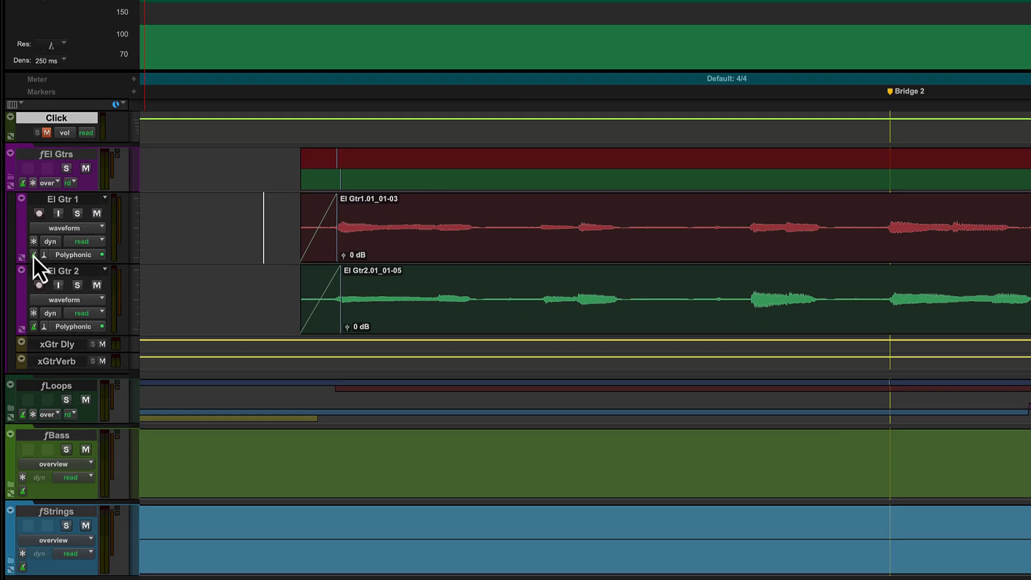
- Keep El Gtr 1's timebase on Ticks and open its Elastic Audio plug-in choices
left_click(32, 312)
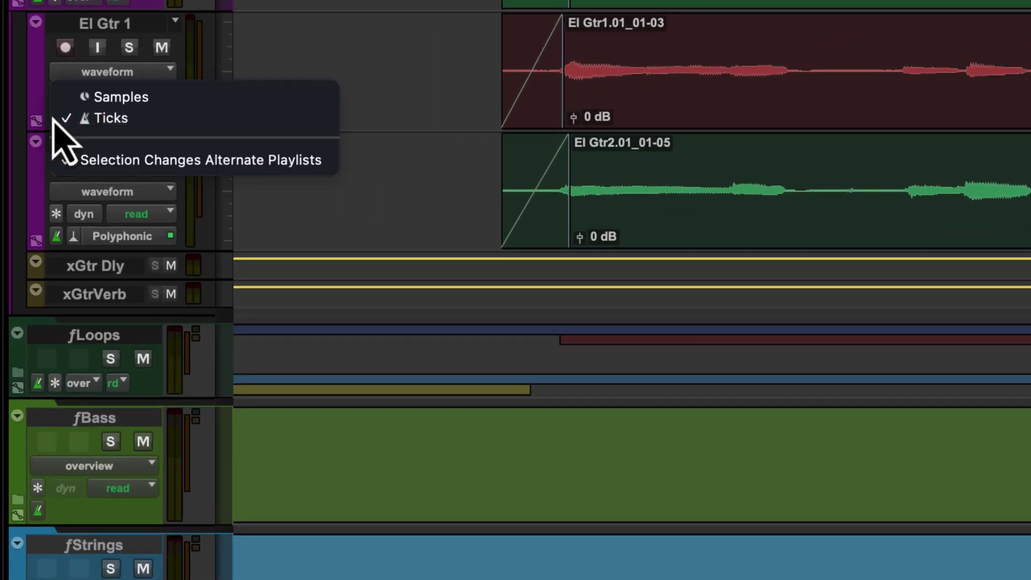
left_click(159, 119)
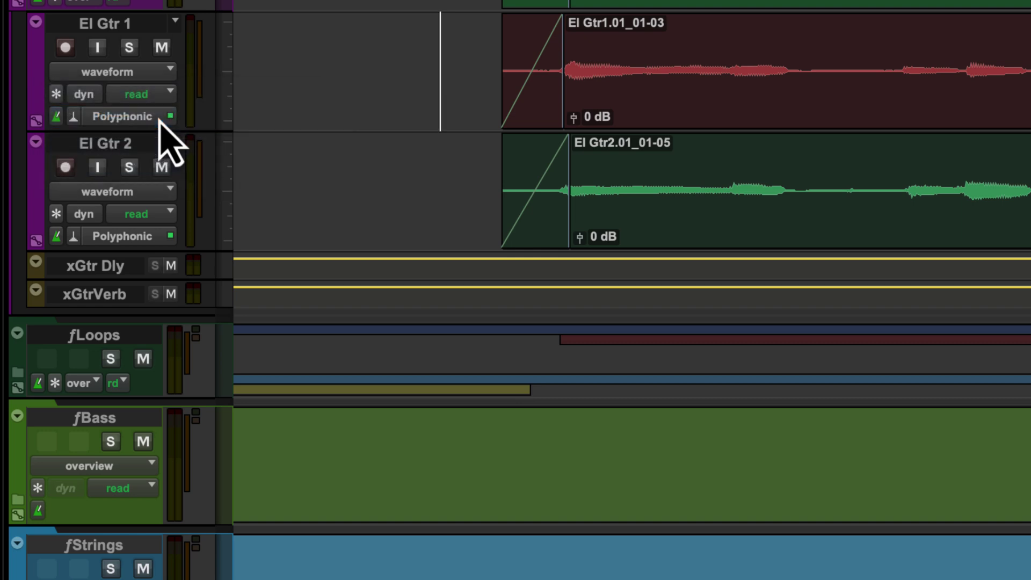
left_click(78, 118)
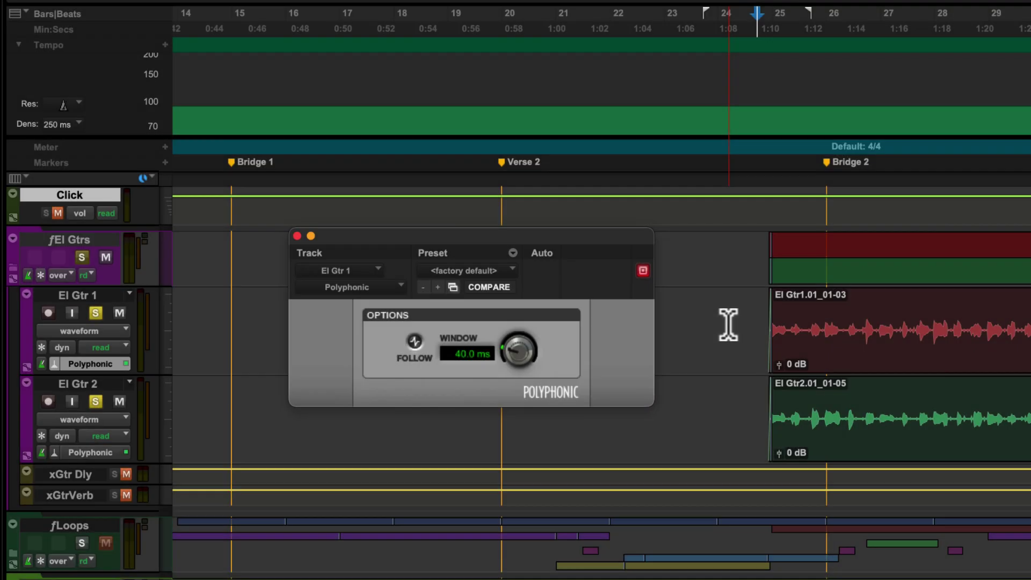
left_click(298, 237)
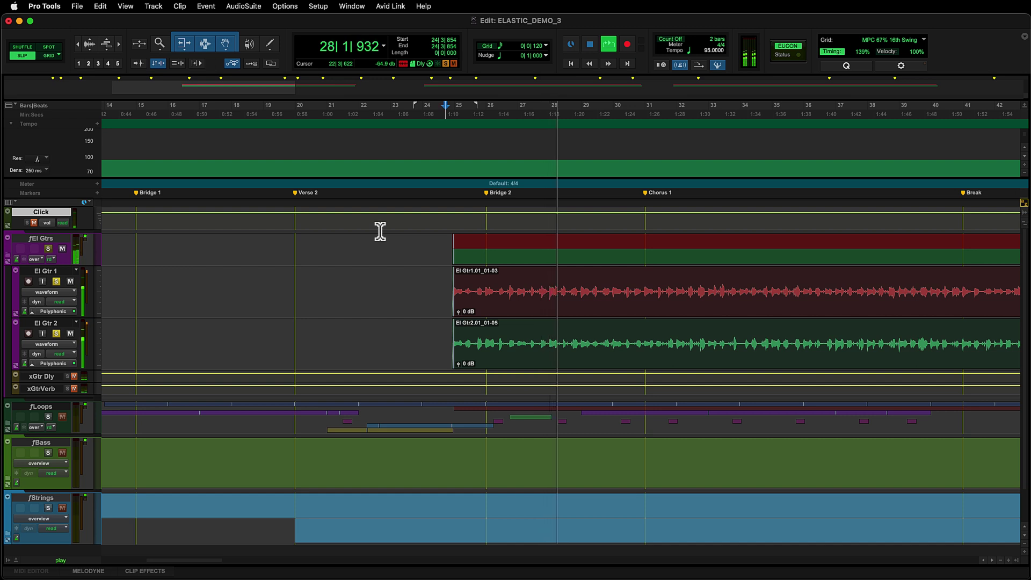
key("space")
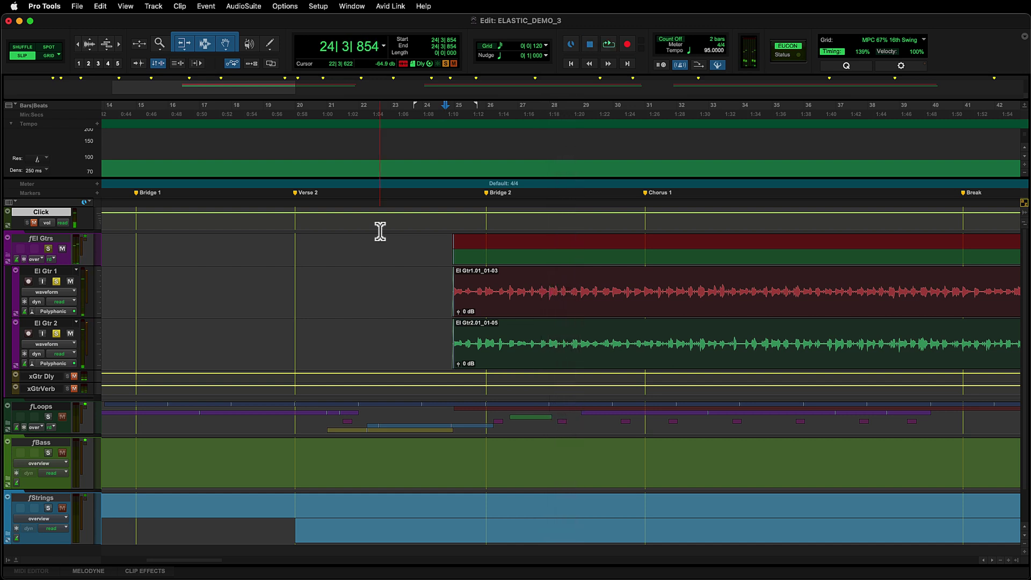
left_click_drag(465, 160, 466, 151)
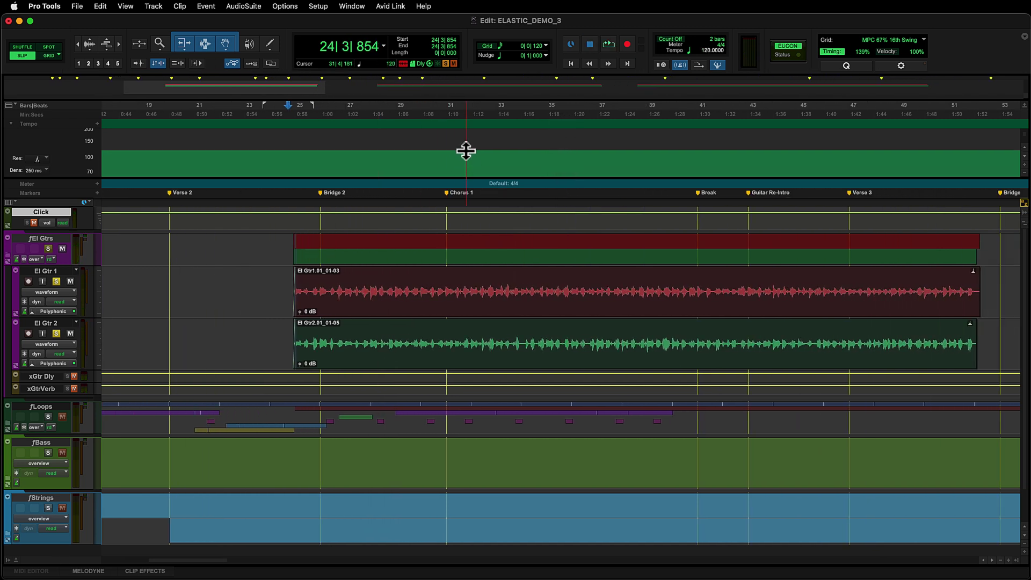
key("space")
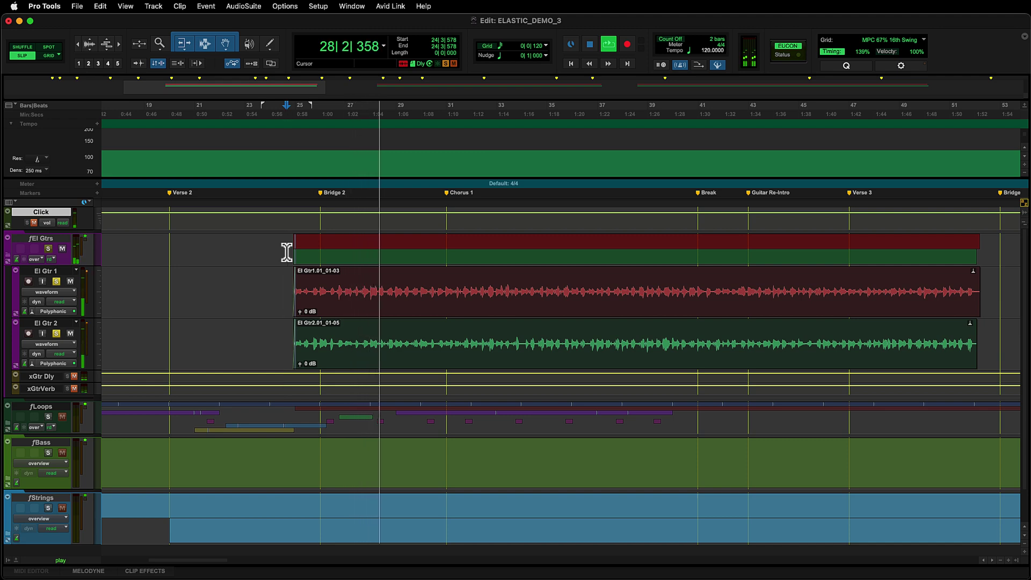
key("space")
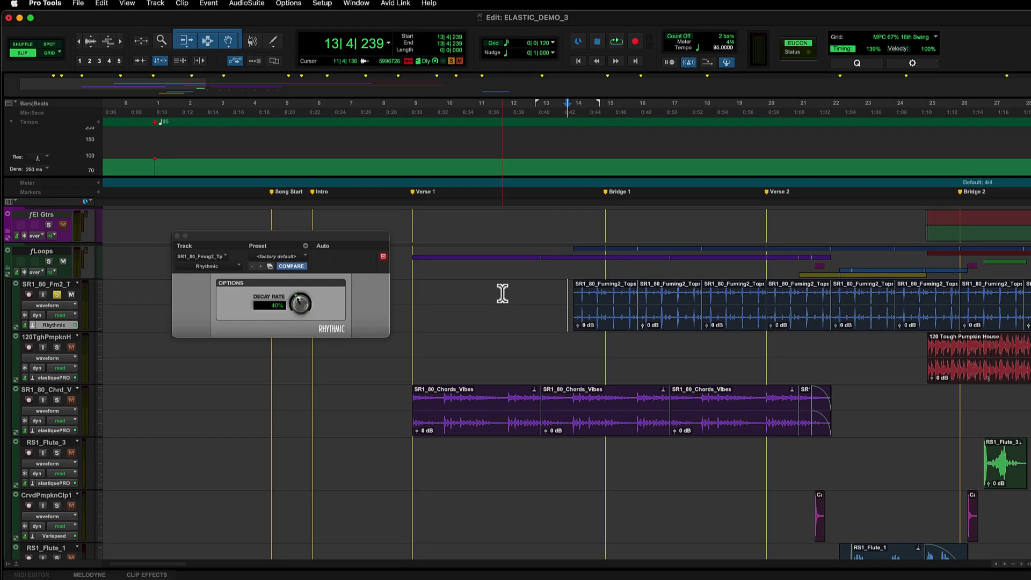
- Close the Rhythmic window, drag the tempo from 95 to 120 BPM, and play back to compare
left_click(297, 213)
key("space")
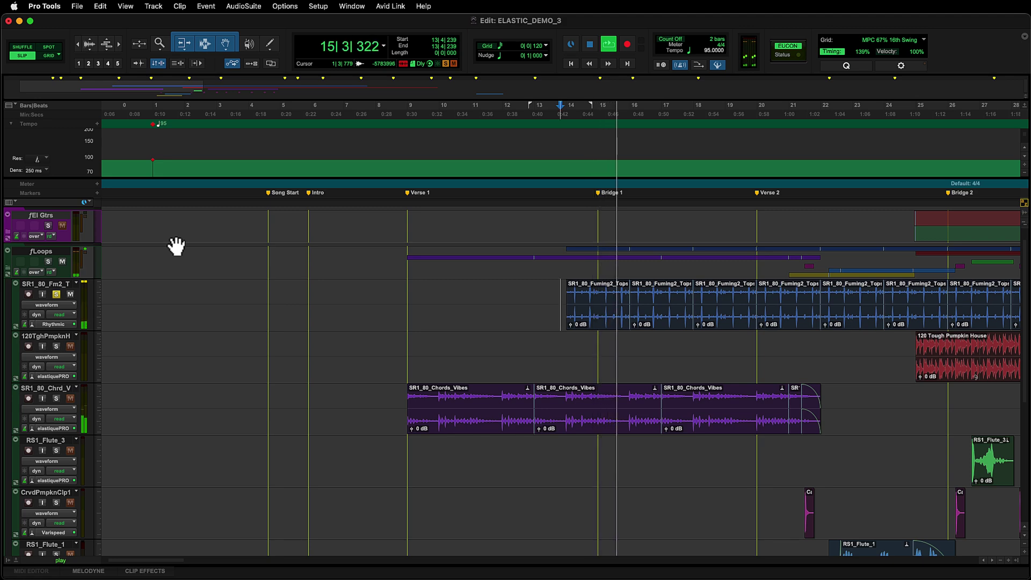
key("space")
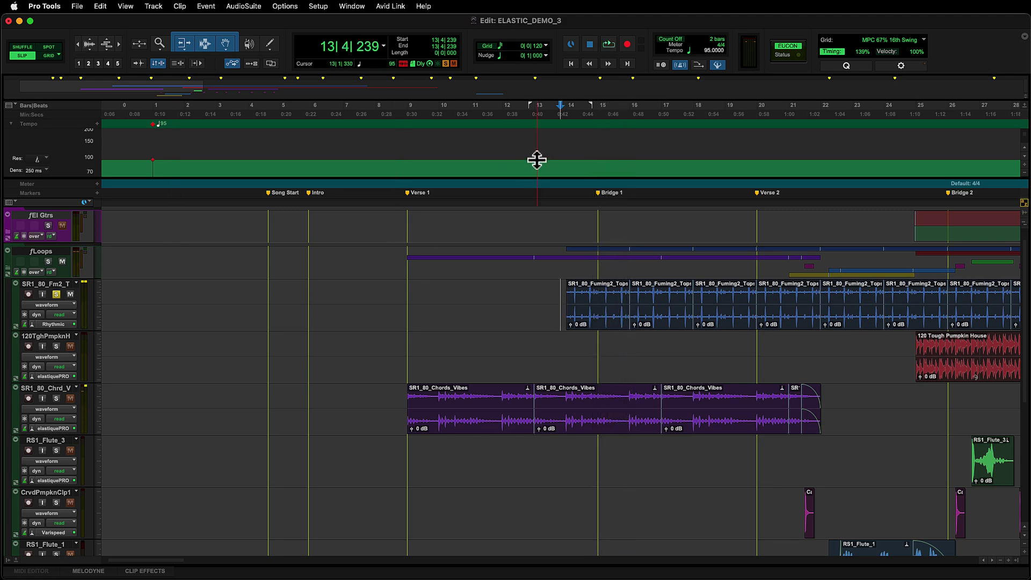
left_click_drag(537, 159, 537, 152)
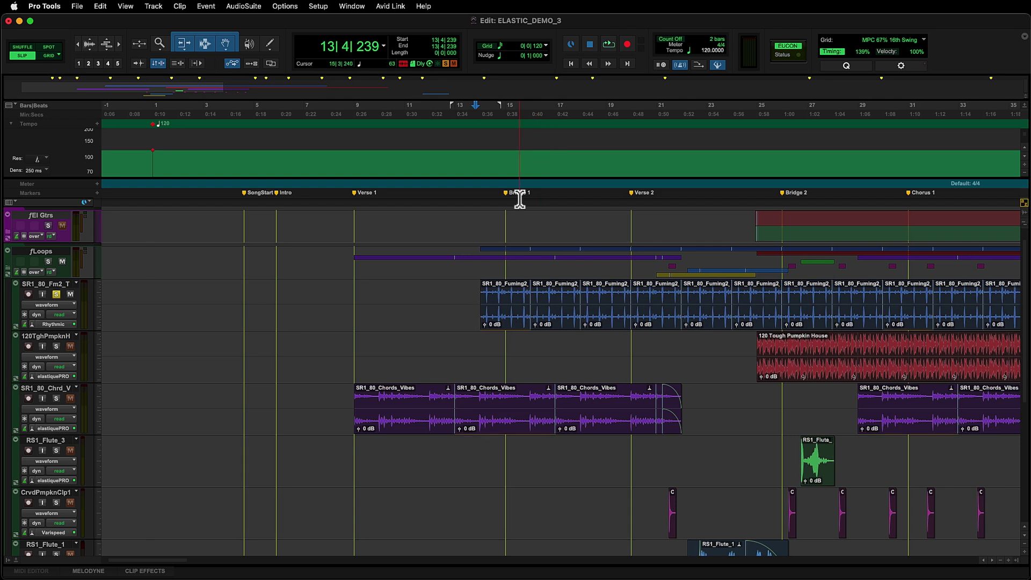
key("space")
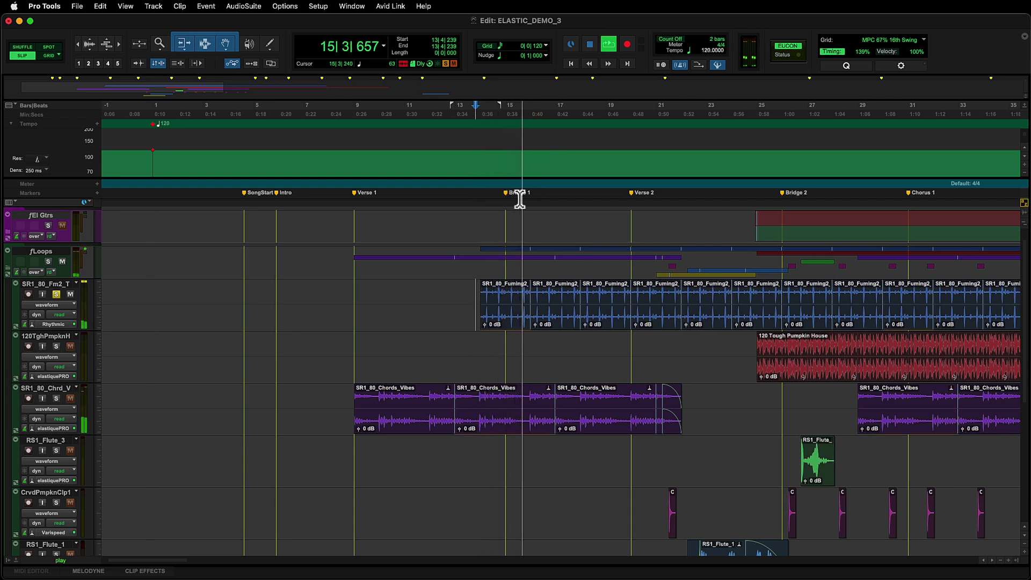
key("space")
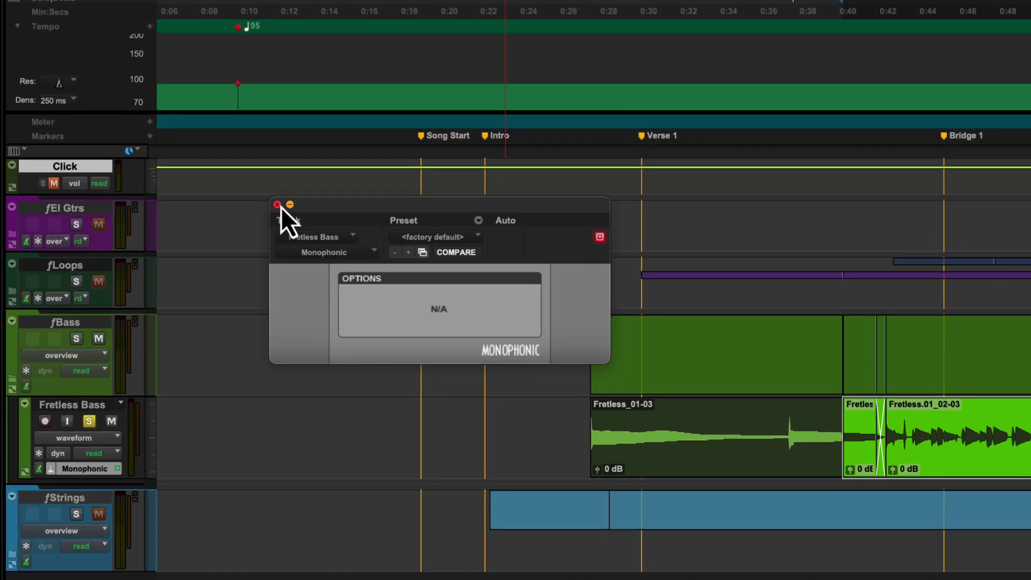
- Close the Monophonic window, raise the tempo from 95 to 120 BPM, and stop playback
left_click(297, 198)
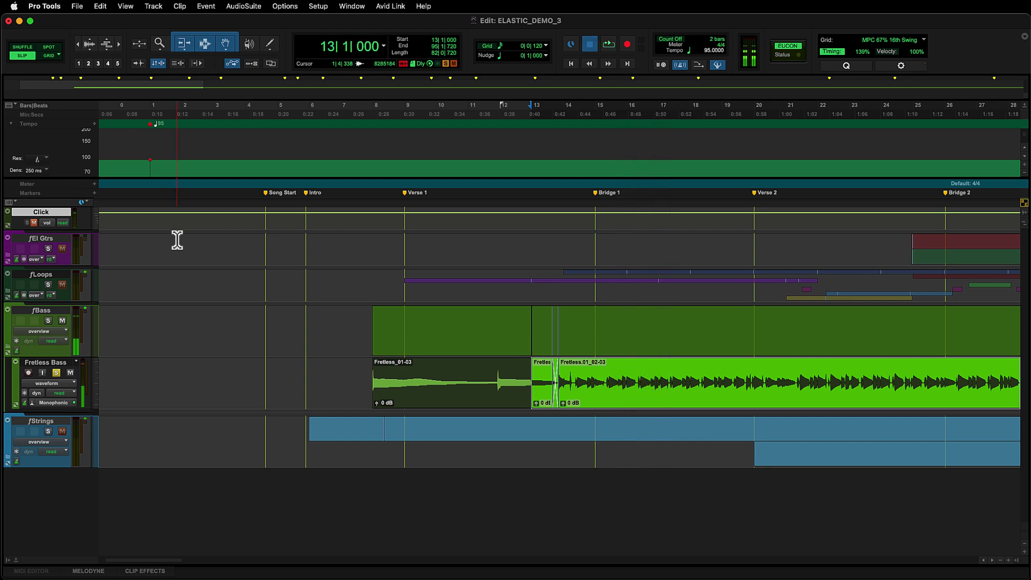
left_click_drag(438, 162, 437, 152)
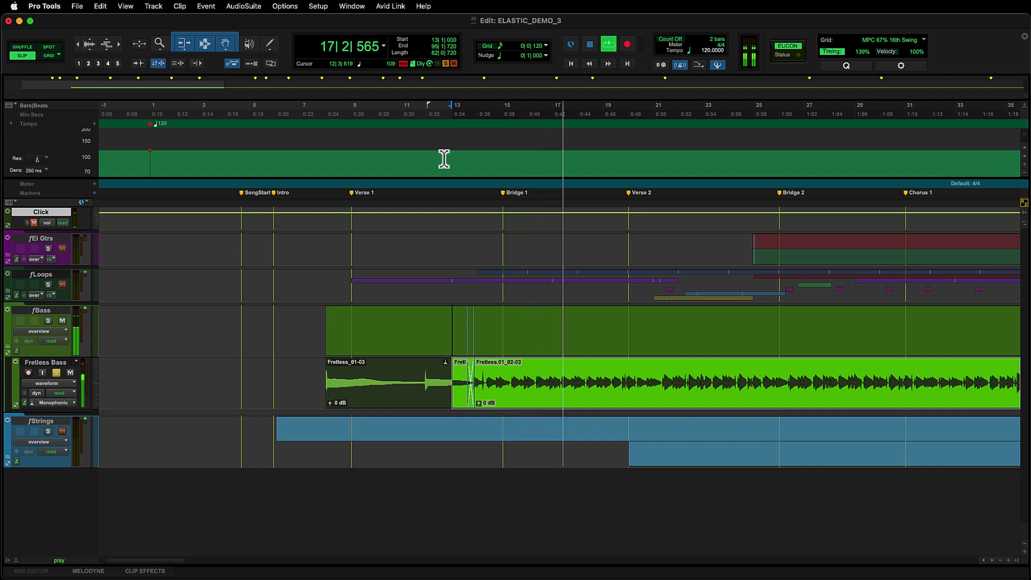
key("space")
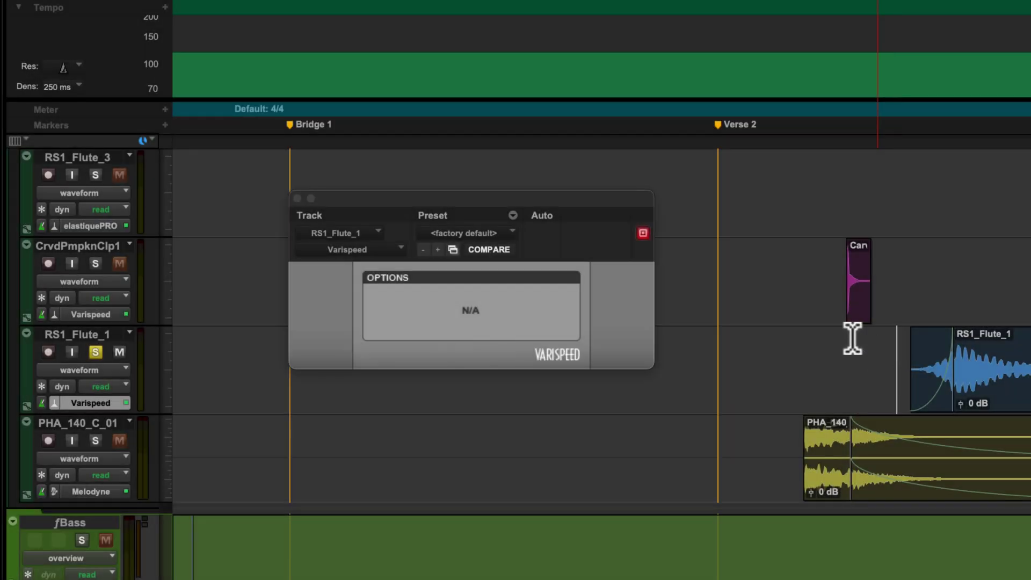
- Close Varispeed, play the next RS1_Flute_1 clip, then draw a tempo curve after Chorus 3
left_click(297, 198)
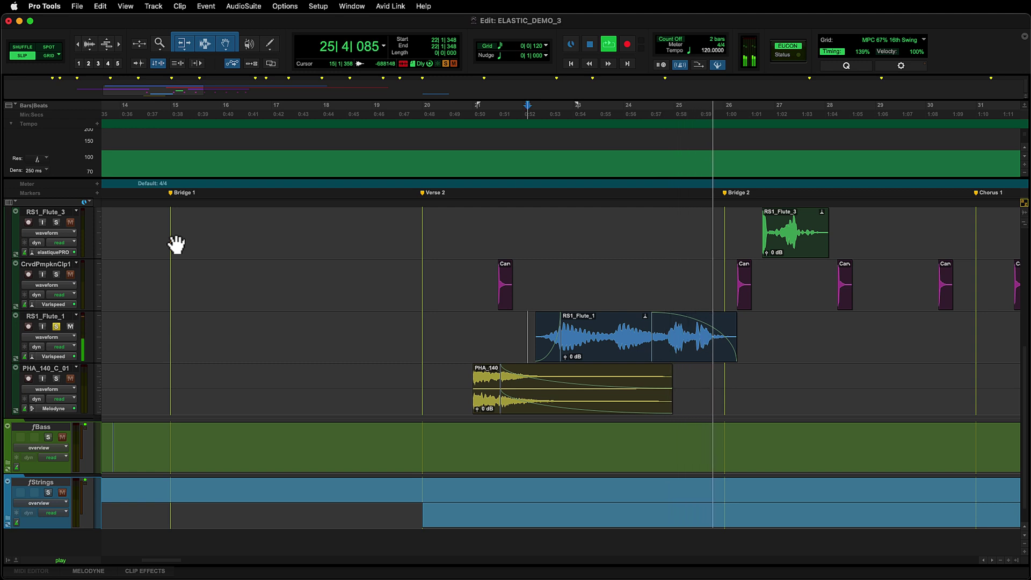
key("space")
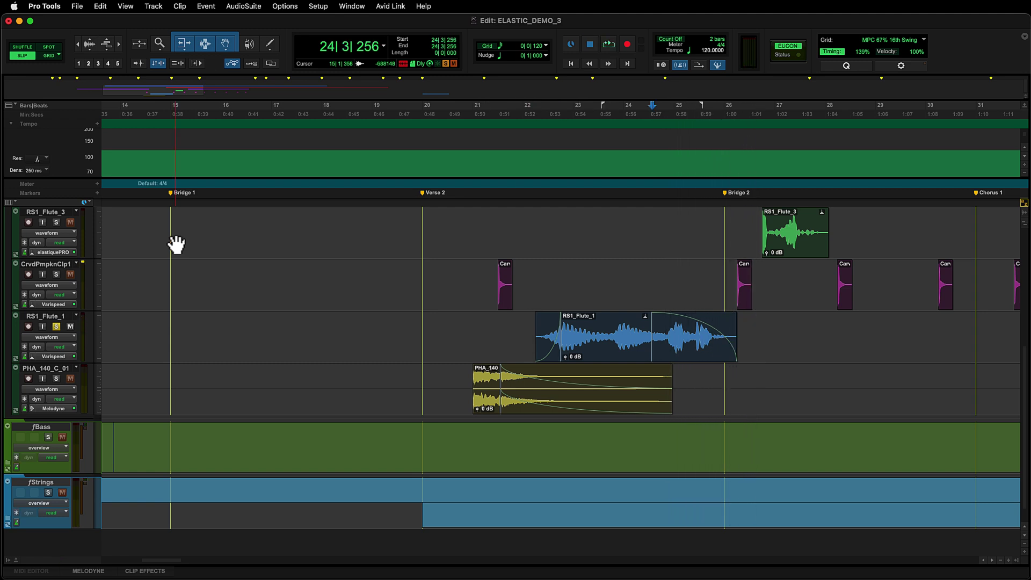
key("Tab")
key("Tab")
key("space")
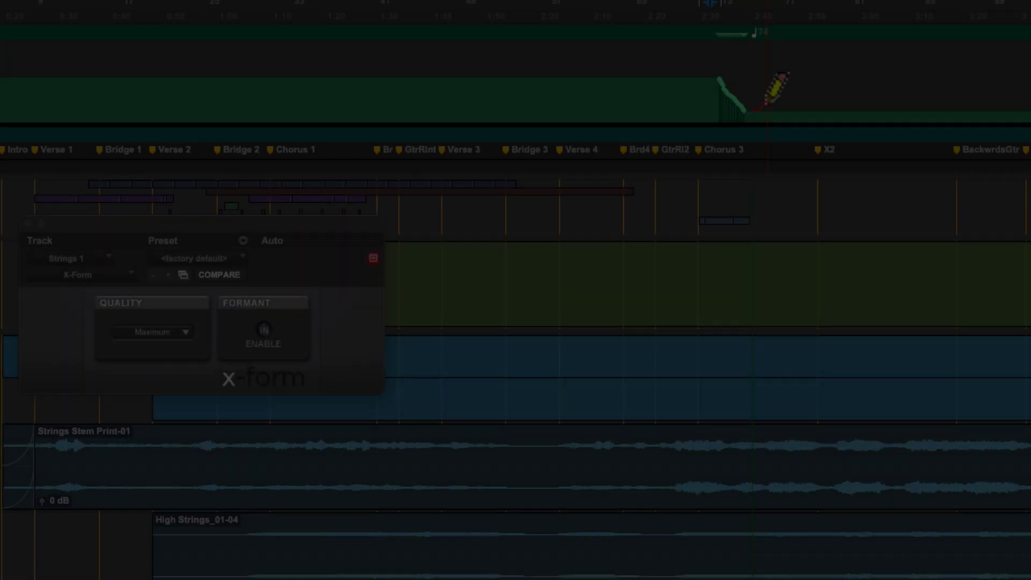
mouse_move(768, 102)
left_mouse_down()
mouse_move(804, 50)
mouse_move(918, 69)
mouse_move(989, 98)
left_mouse_up()
- Check the Strings 1 X-Form render progress in the Task Manager, then close it
left_click(309, 2)
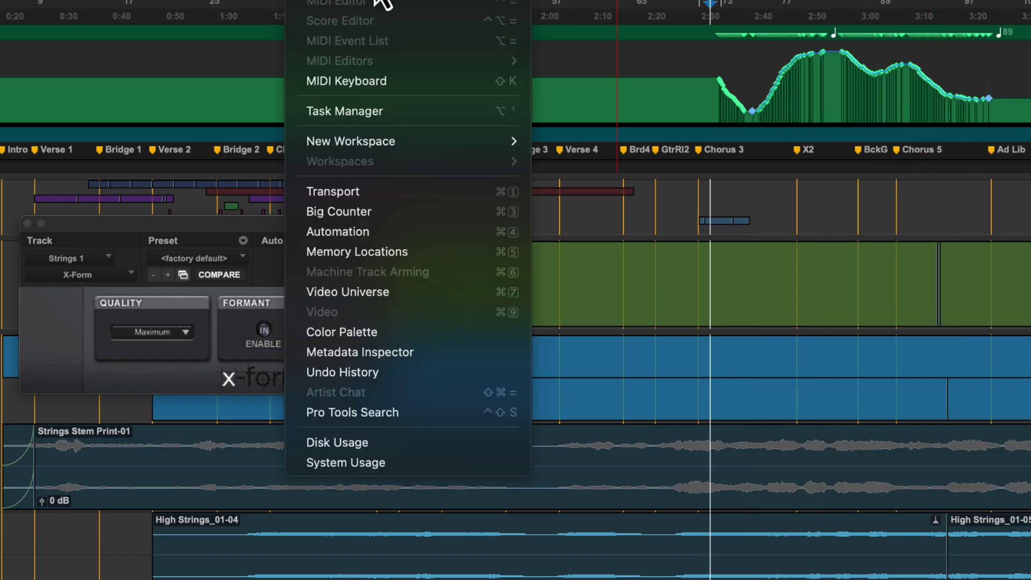
left_click(384, 113)
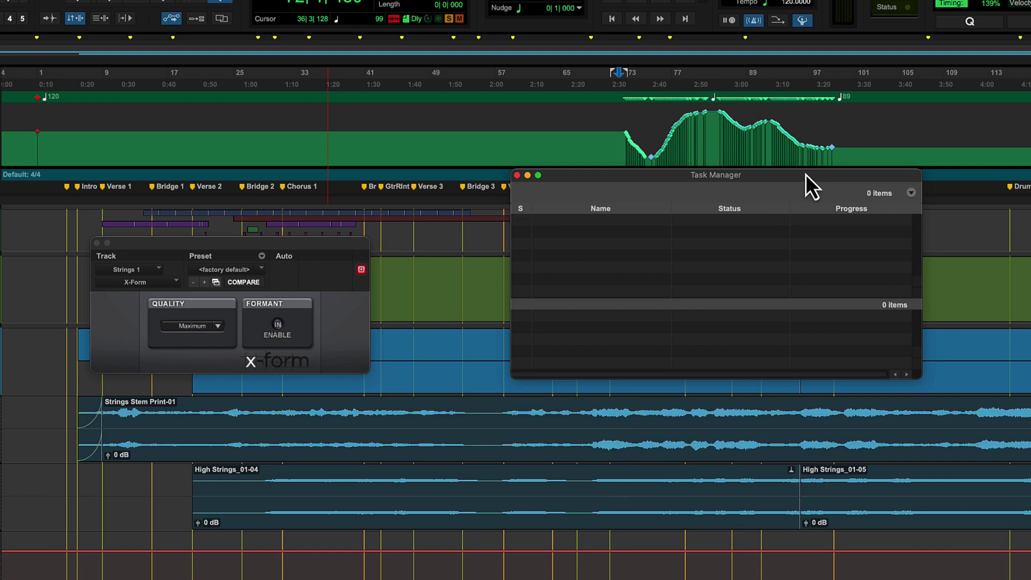
left_click(517, 175)
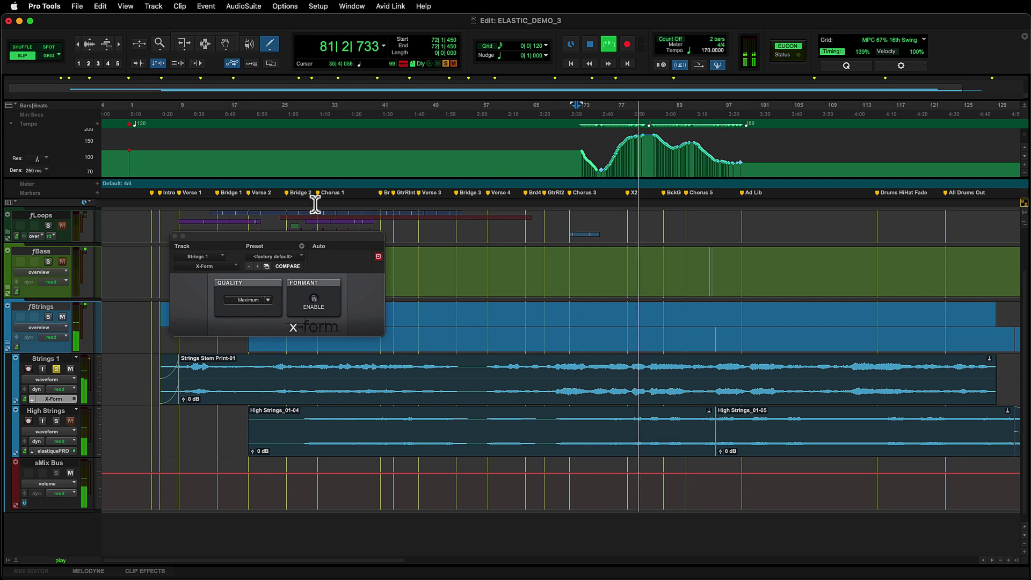
scroll(158, 219, "up", 2)
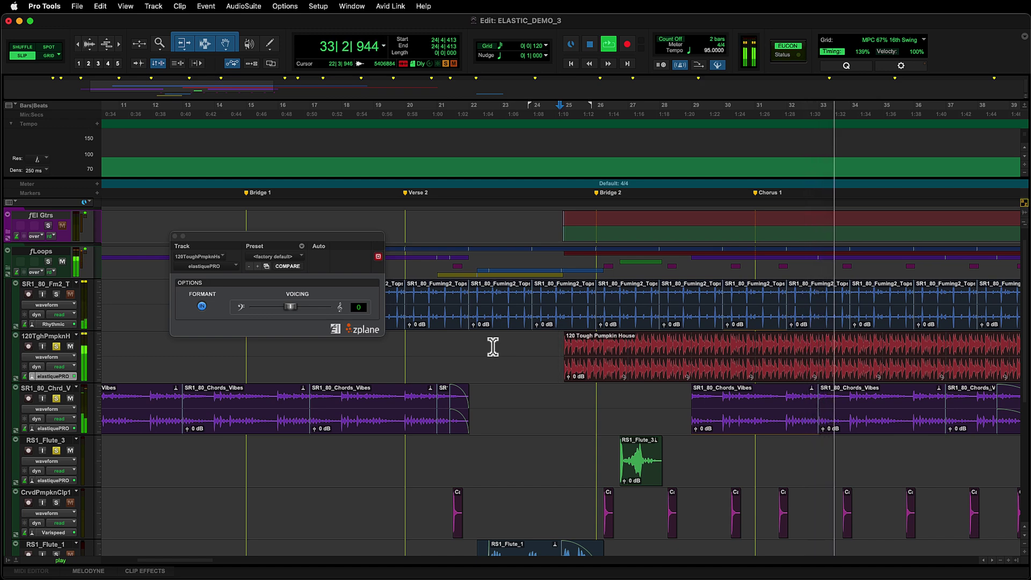
- Raise the tempo line from 95 to 120 BPM and play back the elastic clips
key("space")
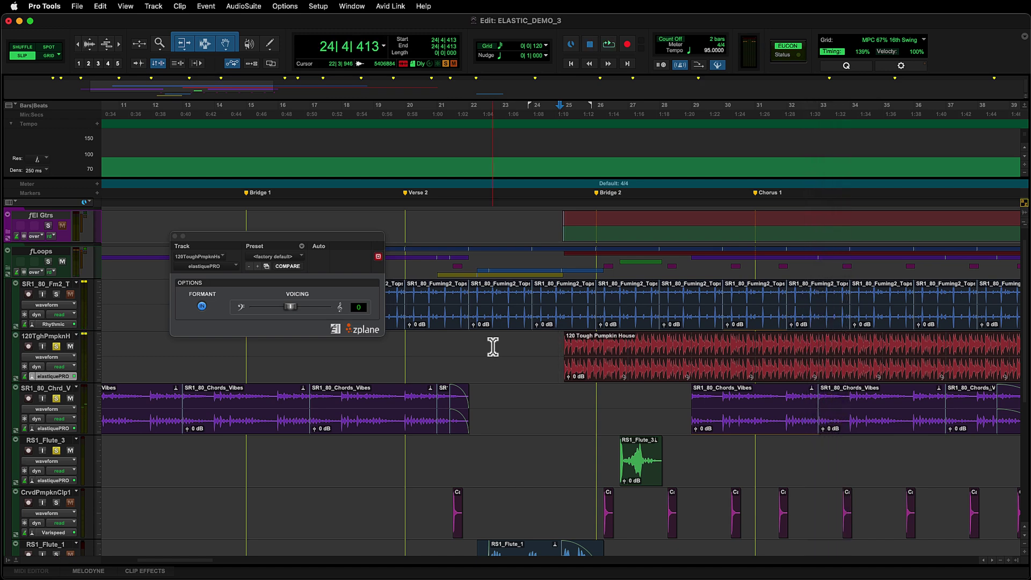
left_click_drag(581, 157, 582, 148)
key("space")
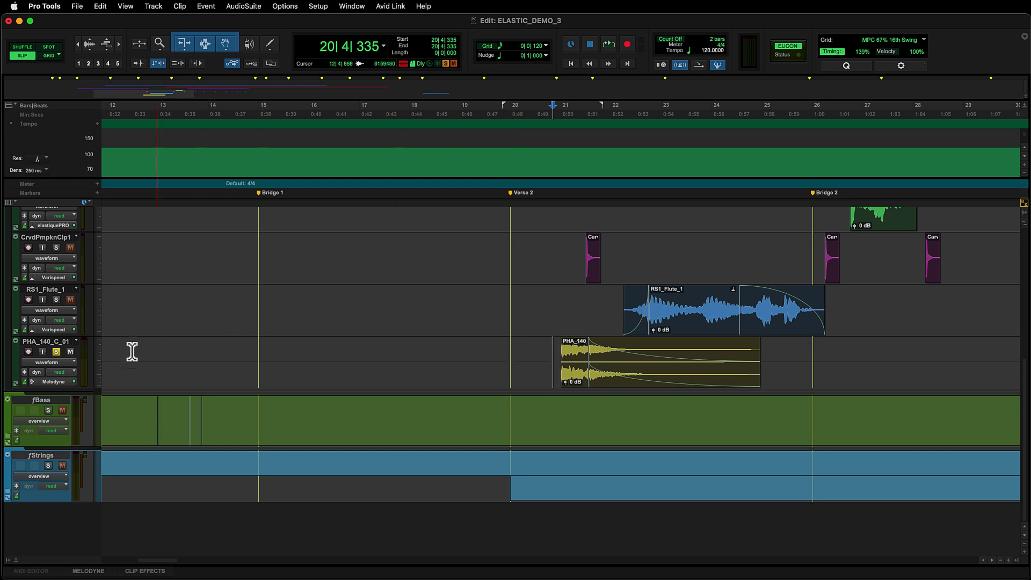
- Open PHA_140 in Melodyne and pencil a freehand tempo curve over bars 20–24
left_click(56, 380)
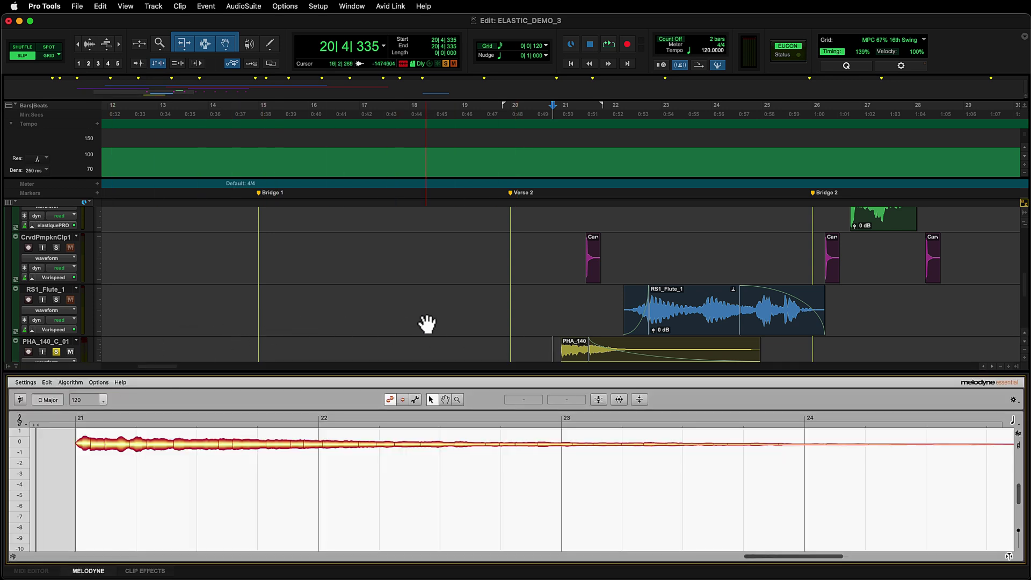
scroll(427, 322, "down", 3)
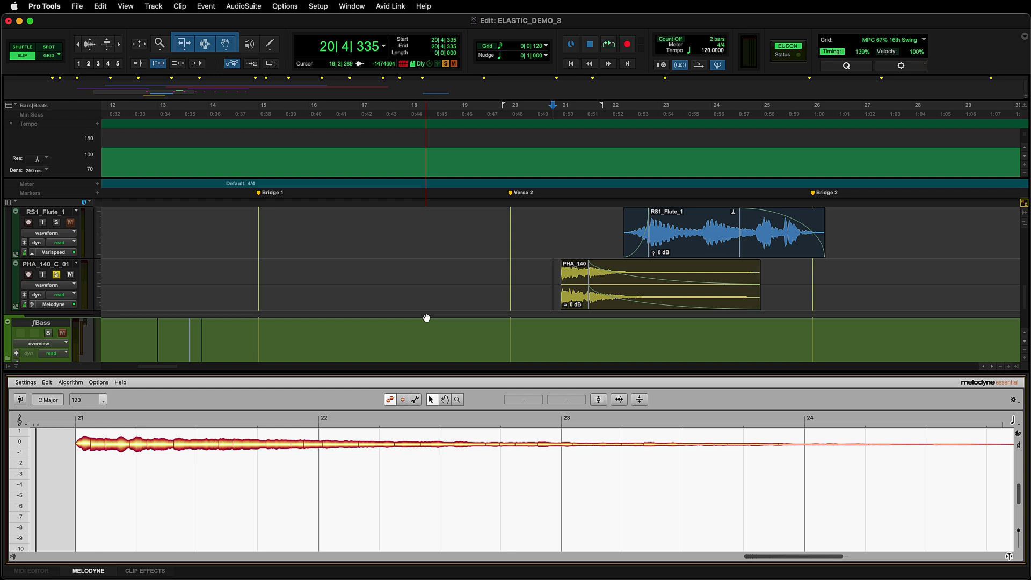
left_click(269, 46)
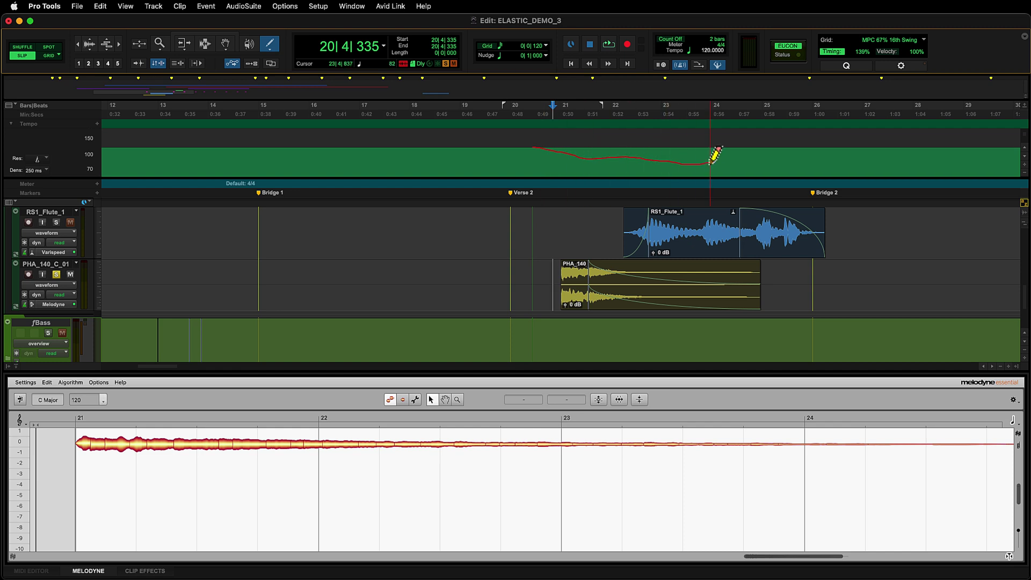
left_click_drag(750, 149, 750, 151)
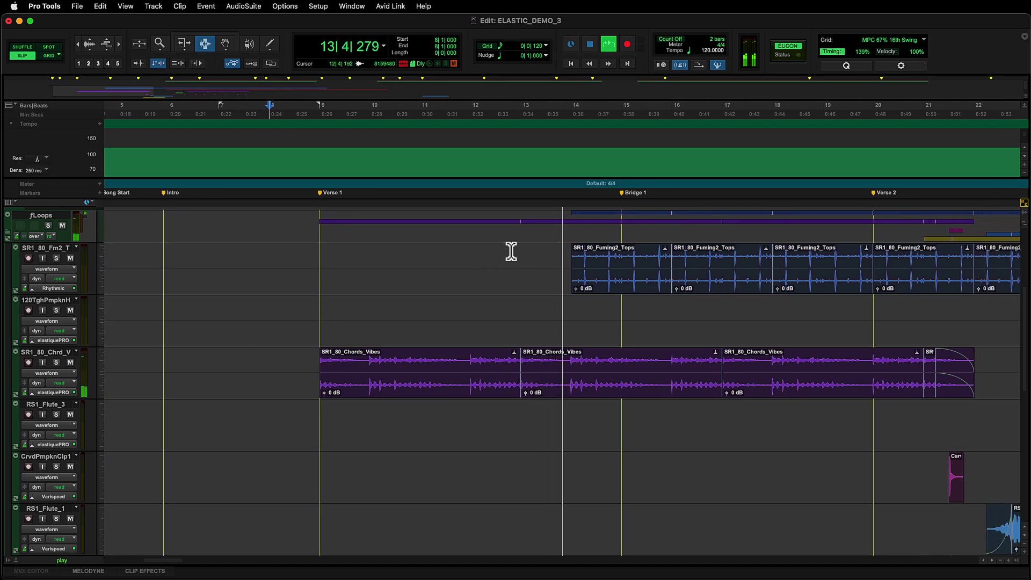
scroll(510, 251, "down", 3)
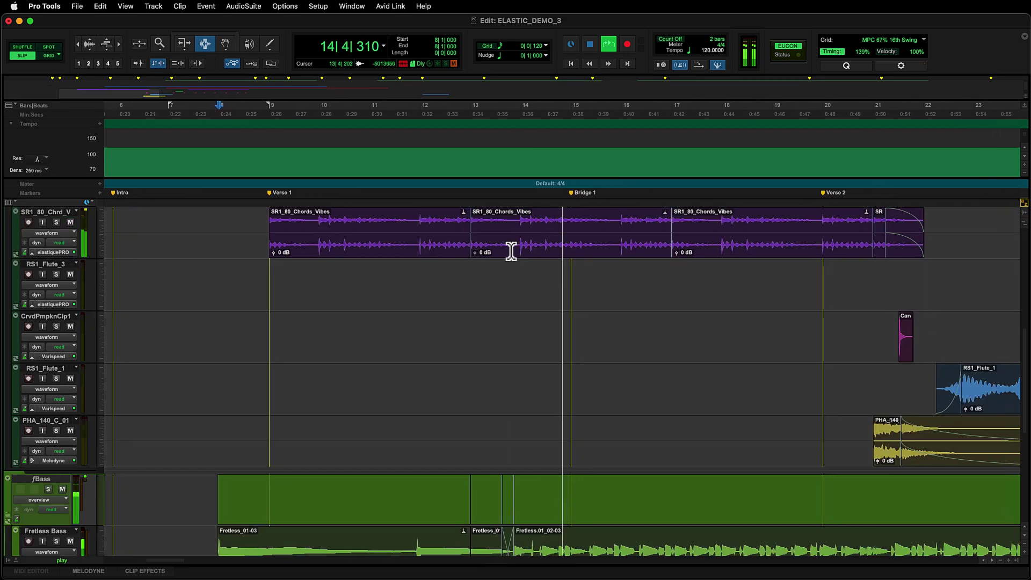
scroll(510, 251, "down", 3)
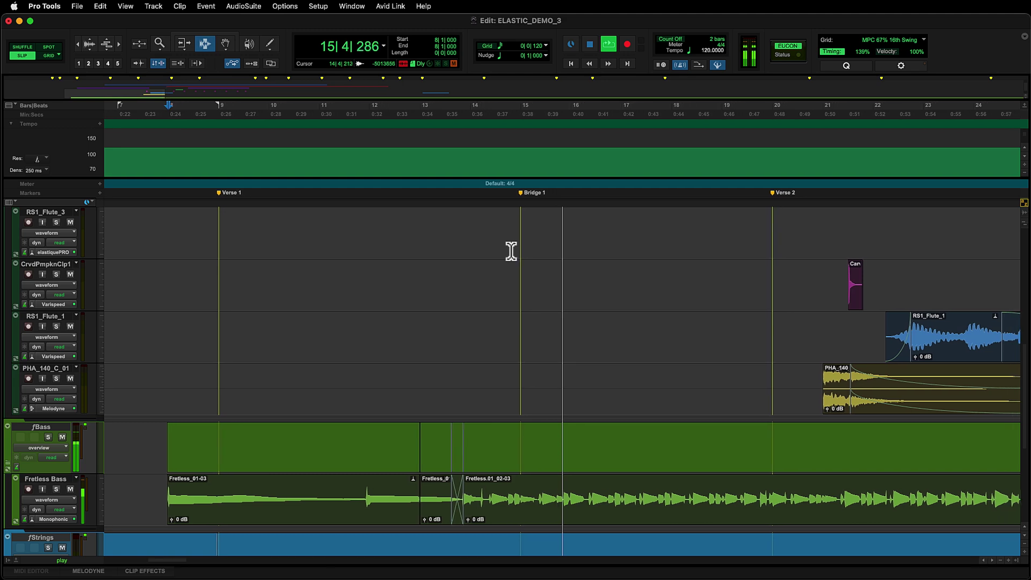
scroll(511, 250, "down", 1)
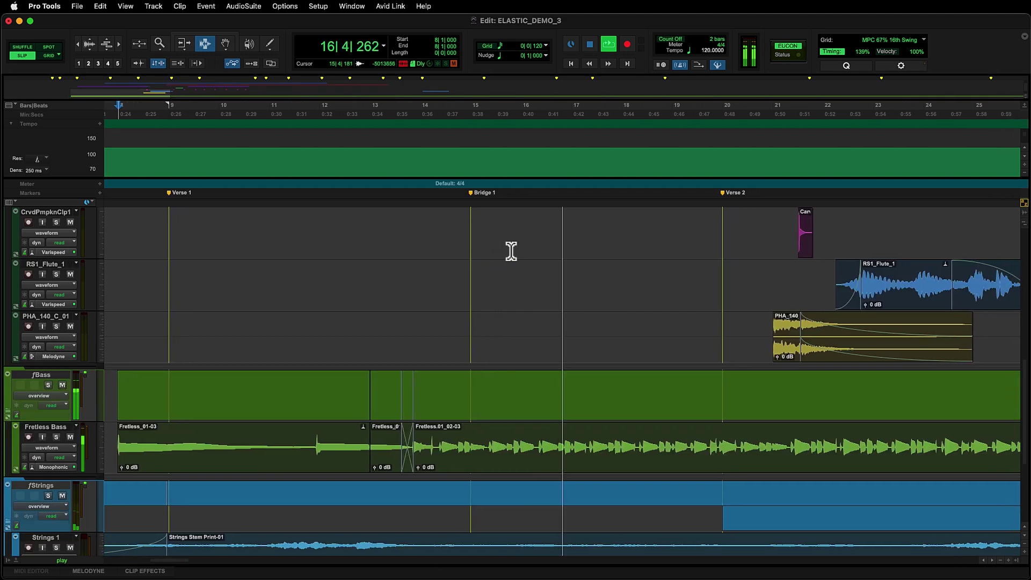
scroll(511, 251, "down", 1)
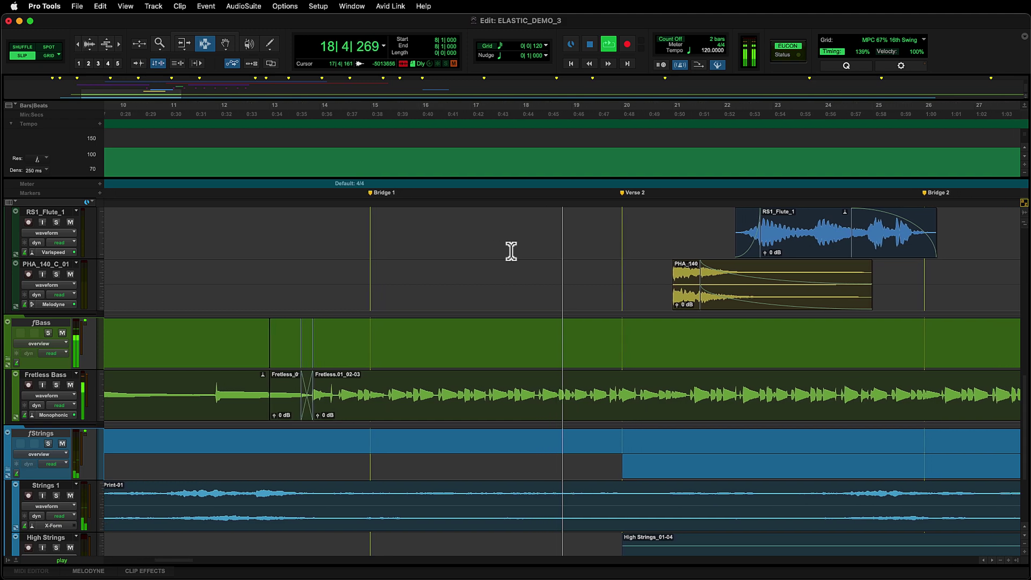
scroll(511, 251, "up", 1)
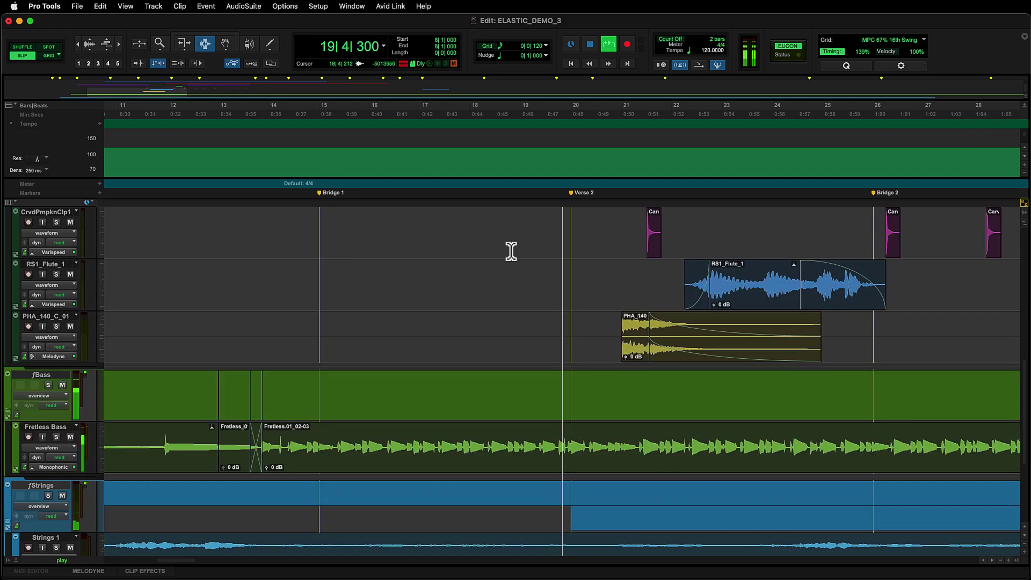
scroll(511, 251, "up", 1)
scroll(511, 251, "up", 1)
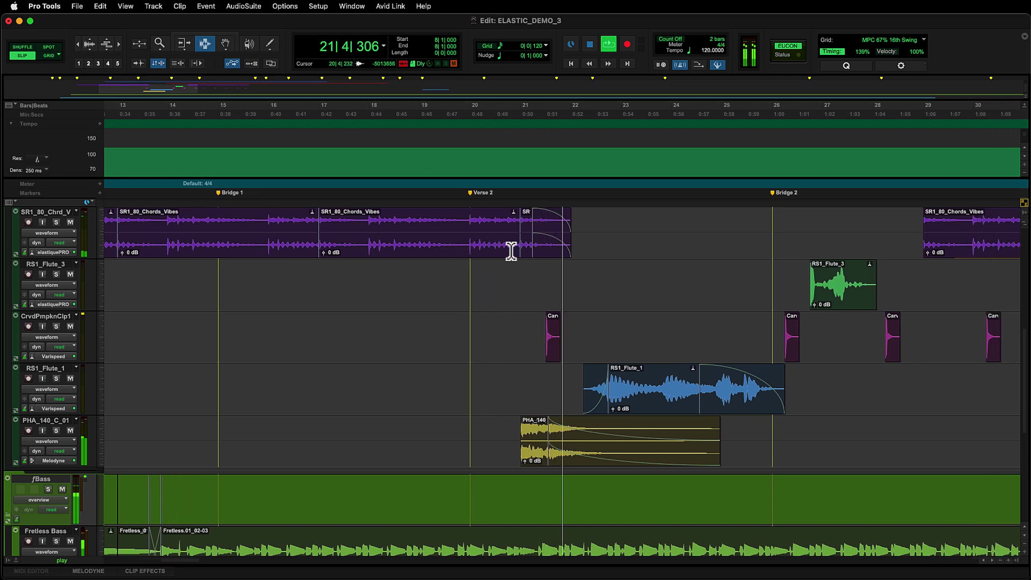
scroll(511, 251, "up", 1)
scroll(511, 251, "up", 1)
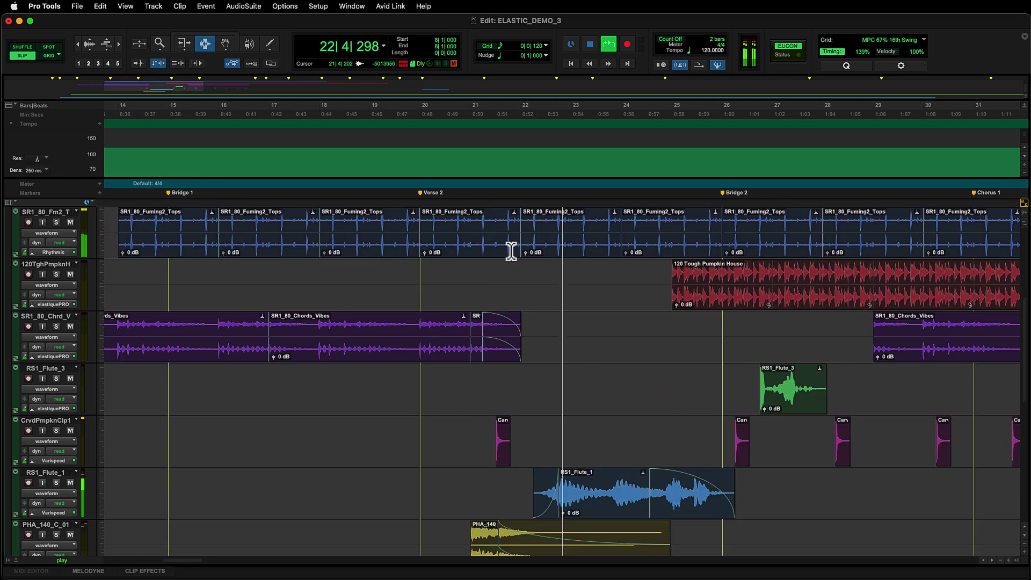